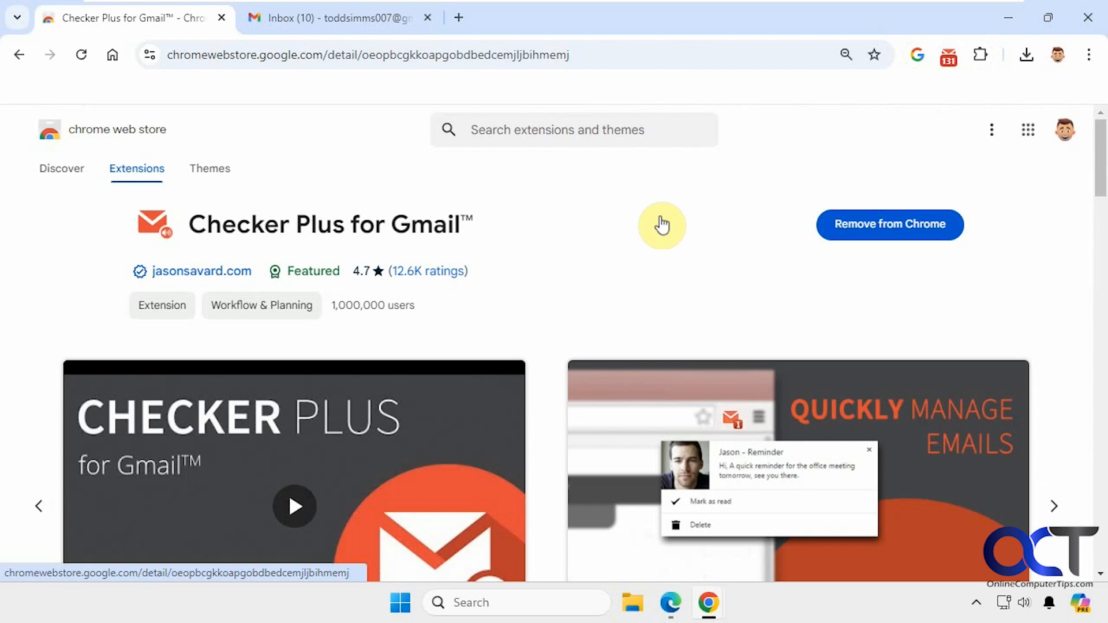
Open the Checker Plus for Gmail mail list and bring up the account's full options page
click(952, 61)
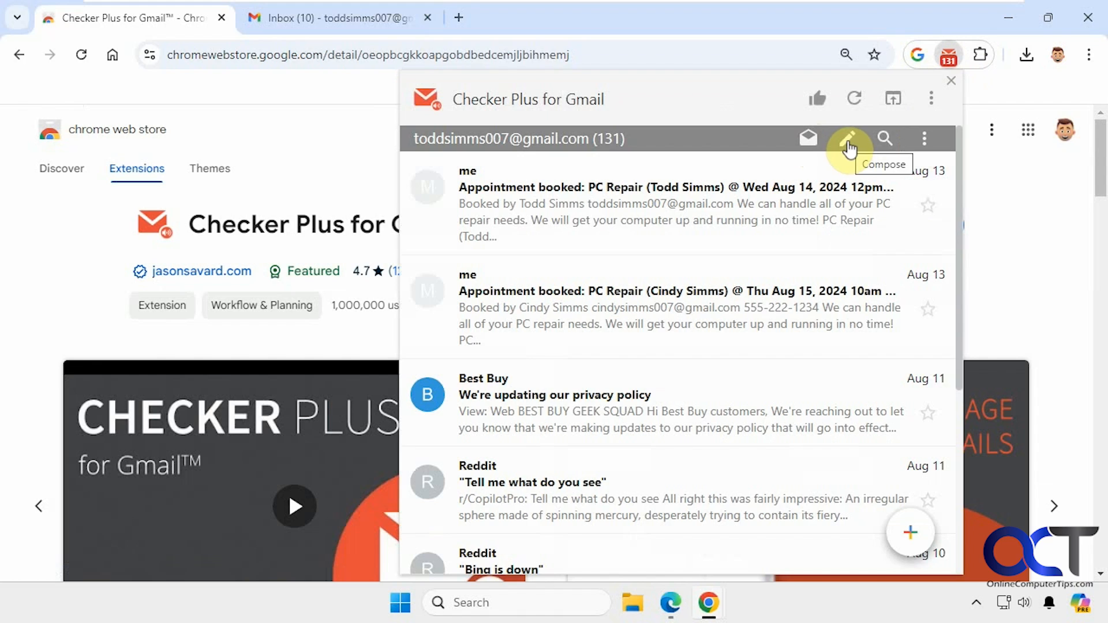
click(925, 142)
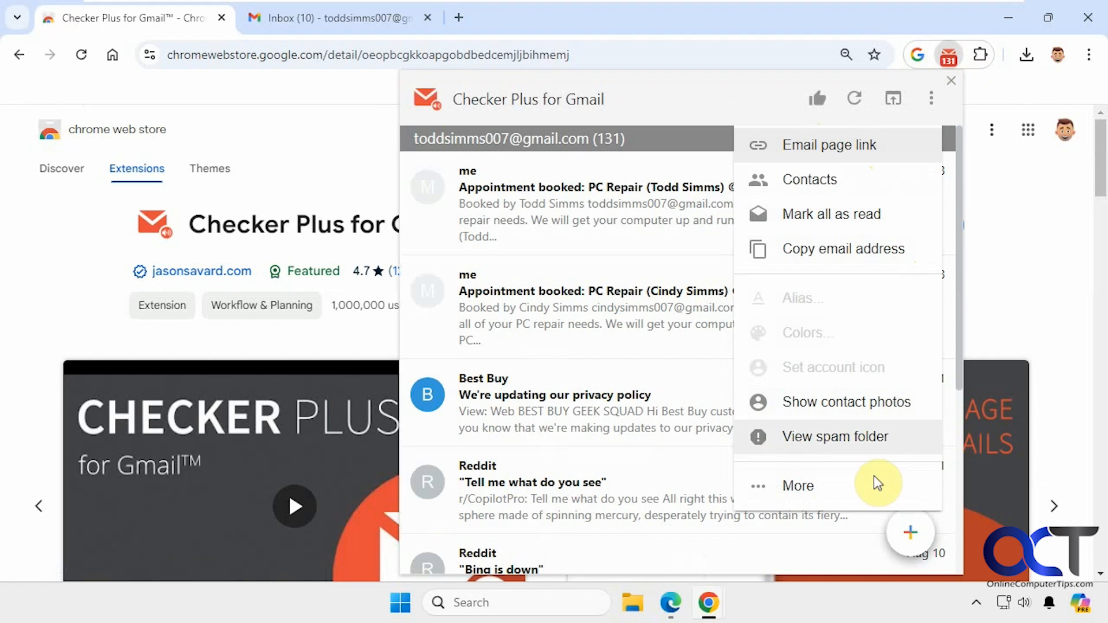
click(825, 497)
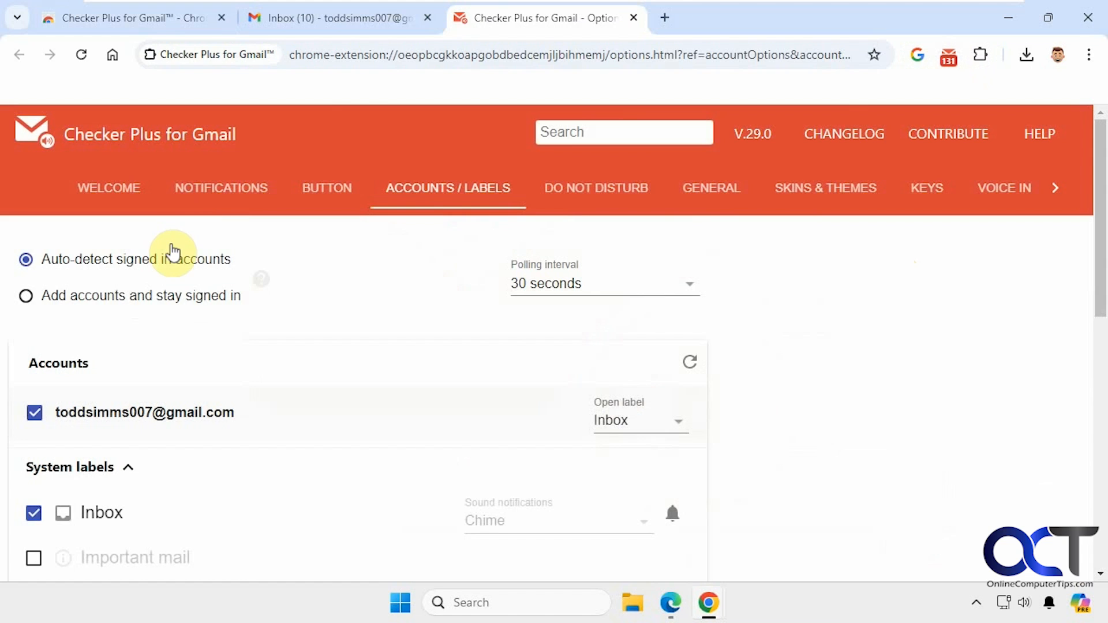
Refresh the mail list in the Checker Plus popup and close the popup
click(948, 55)
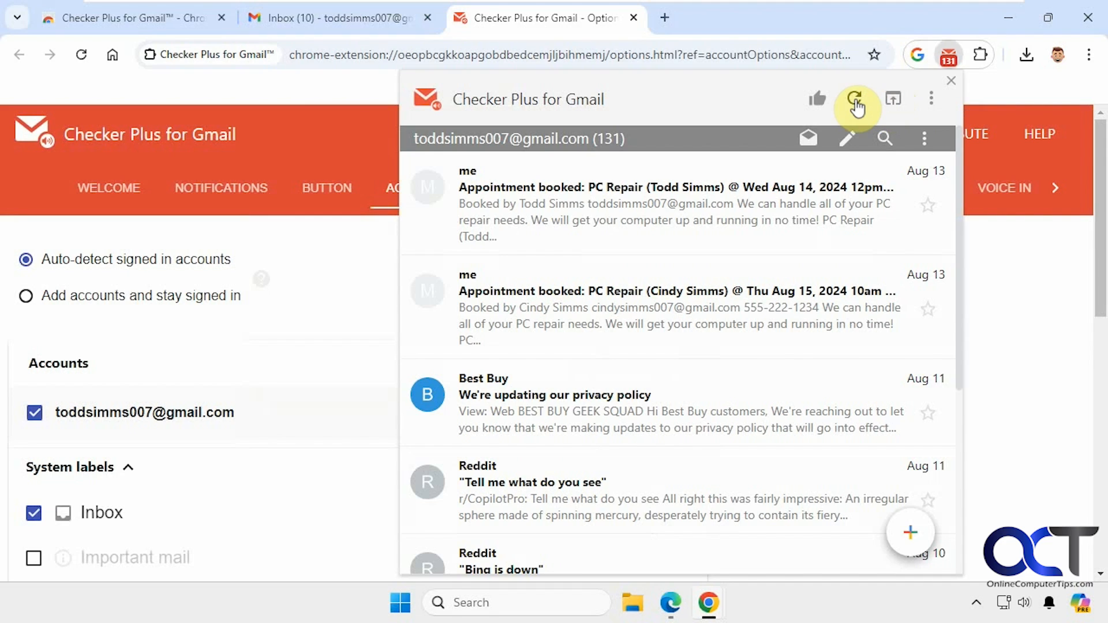
click(855, 102)
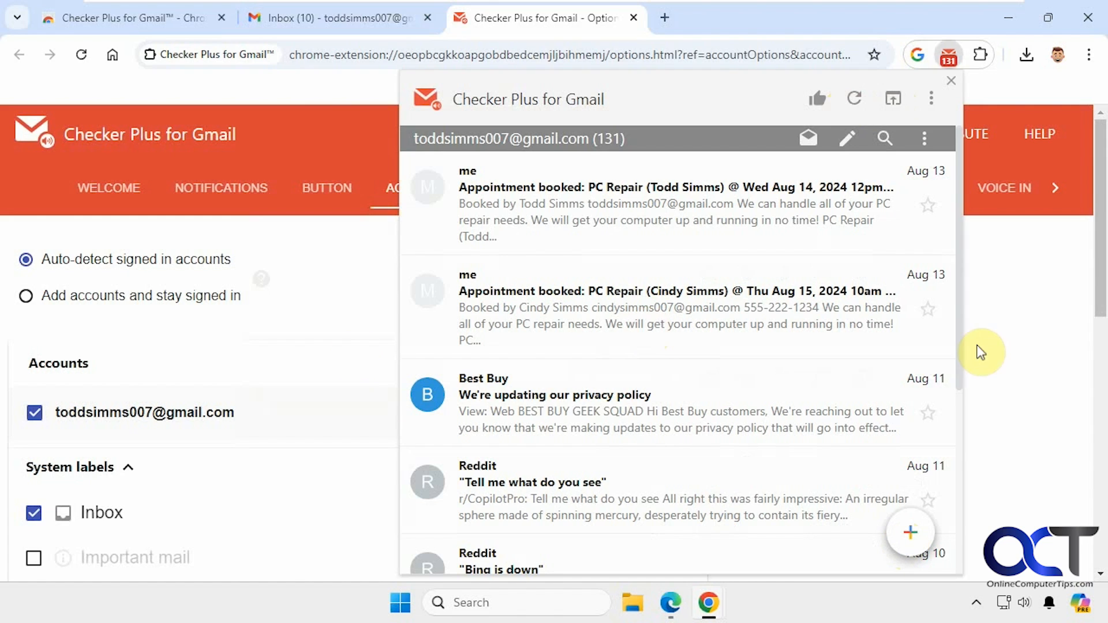
click(1101, 280)
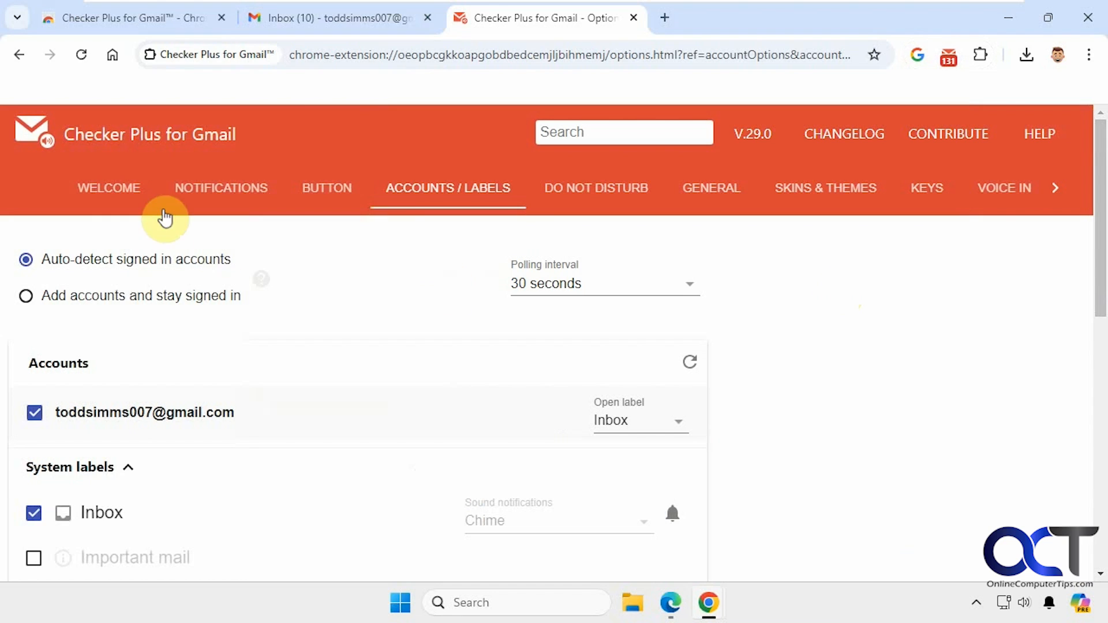
Review the welcome options and the notification choices for desktop alerts, sounds and the action for clicking a notification
click(112, 192)
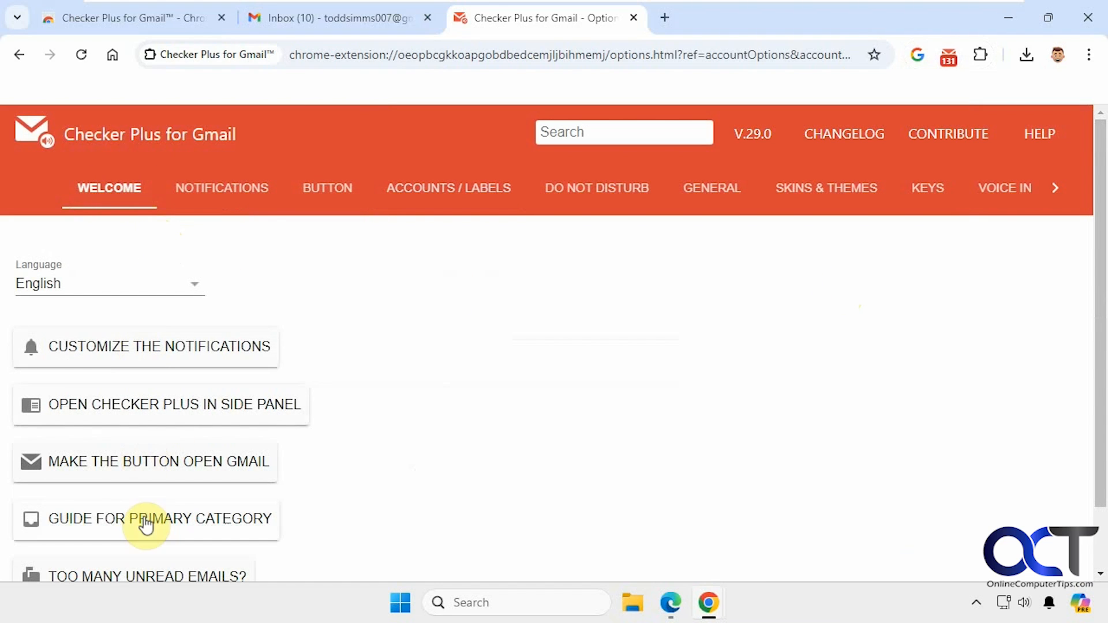
click(238, 200)
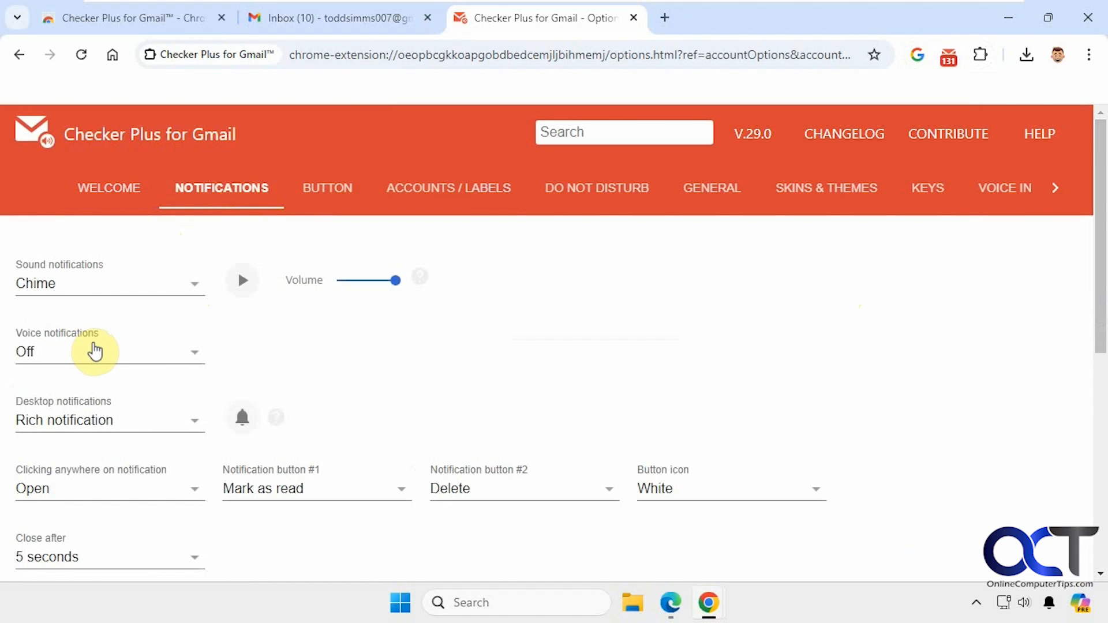
click(197, 417)
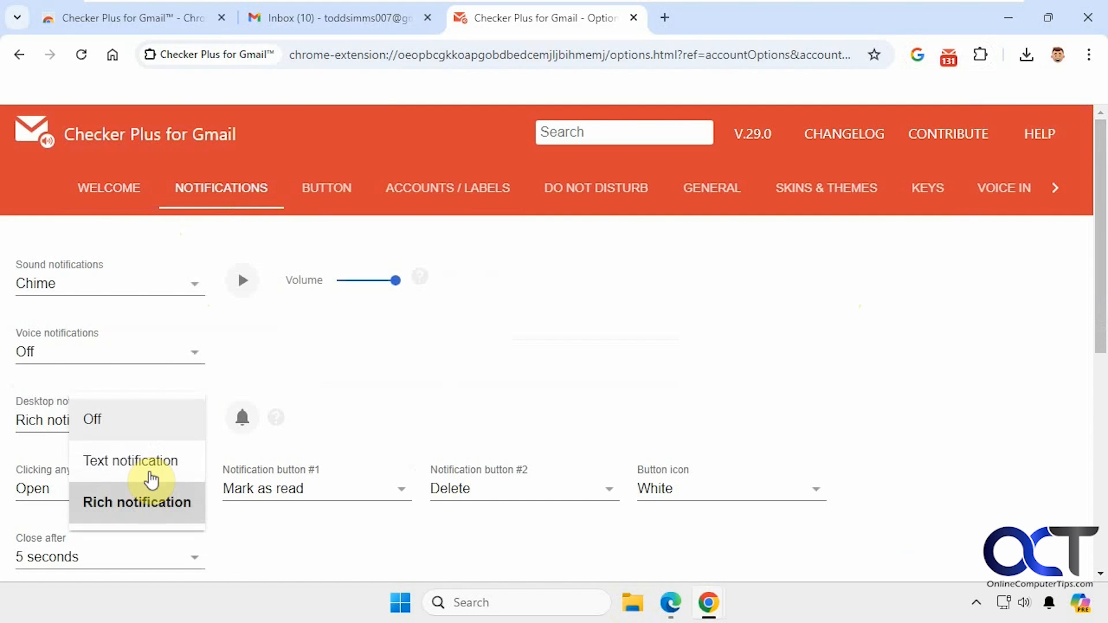
click(419, 383)
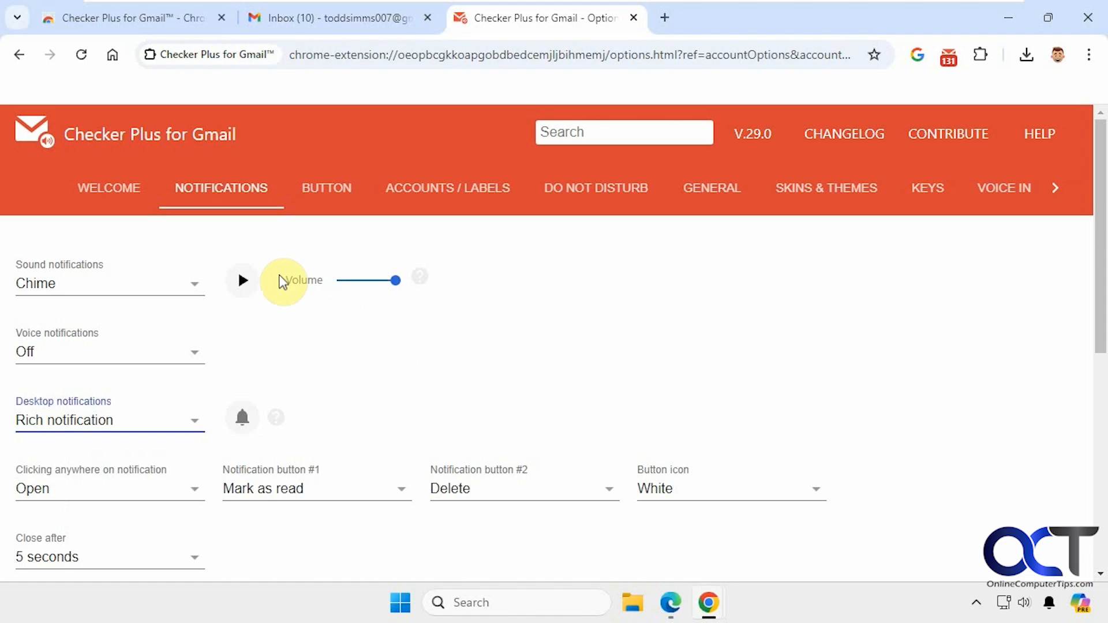
click(194, 288)
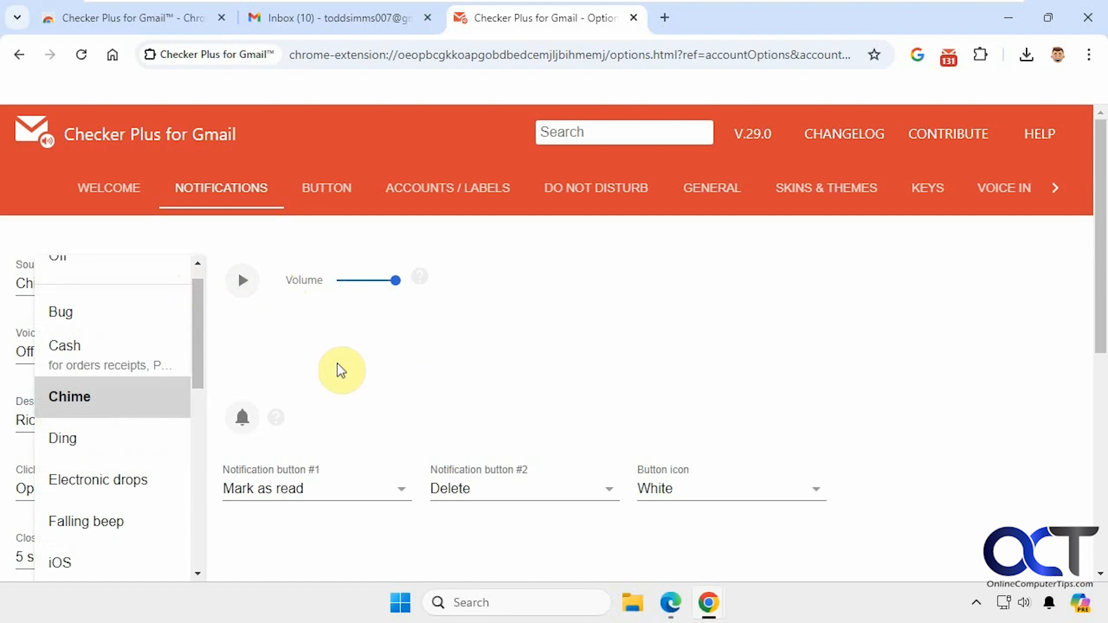
click(395, 371)
click(195, 491)
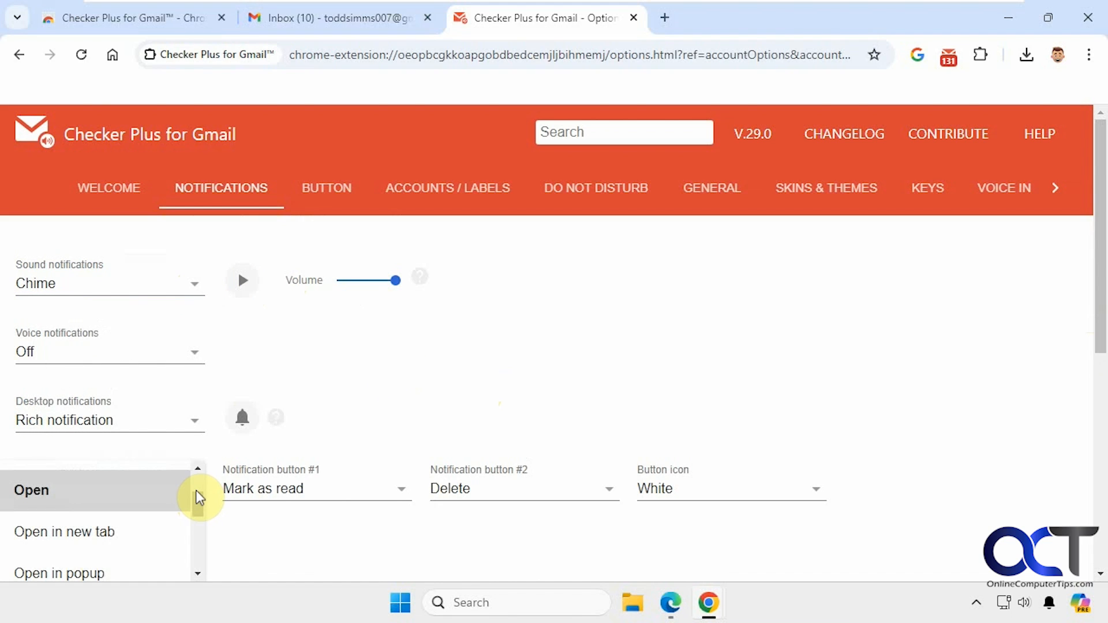
mouse_move(199, 497)
mouse_down()
mouse_move(198, 556)
mouse_move(202, 504)
mouse_up()
click(466, 358)
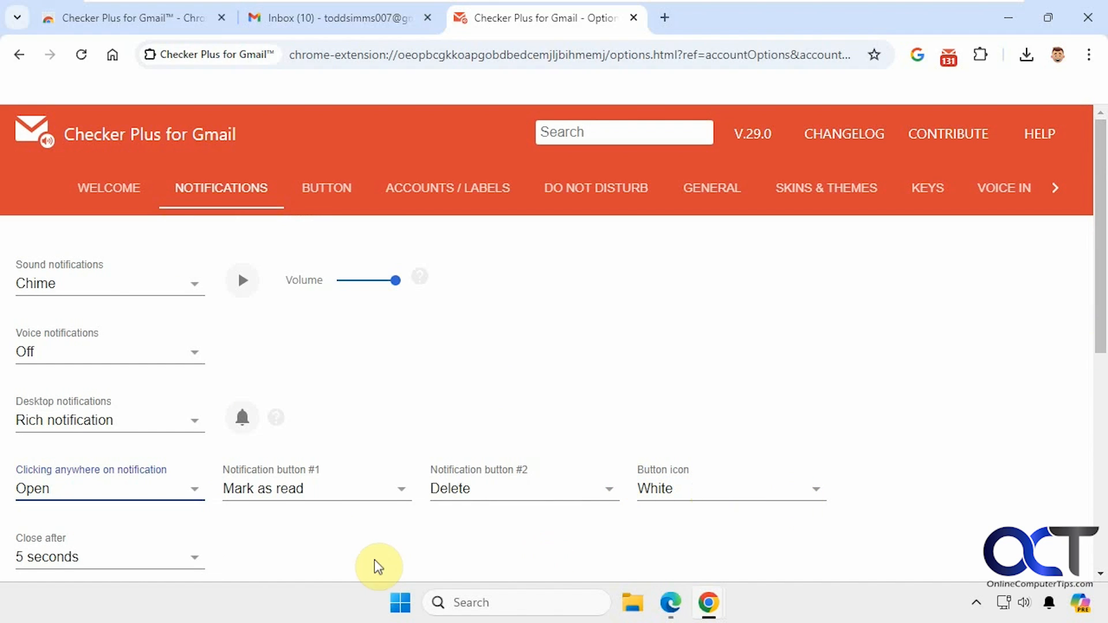
Set notifications to close after 15 seconds, then view the system duration instructions and close that page
click(196, 561)
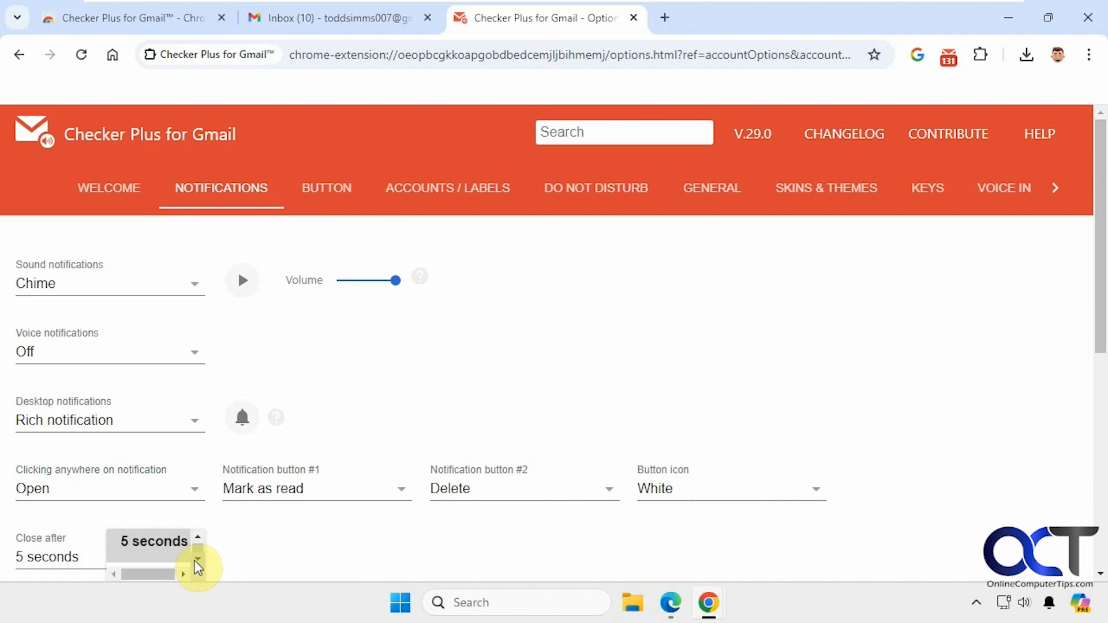
scroll(200, 561, down, 2)
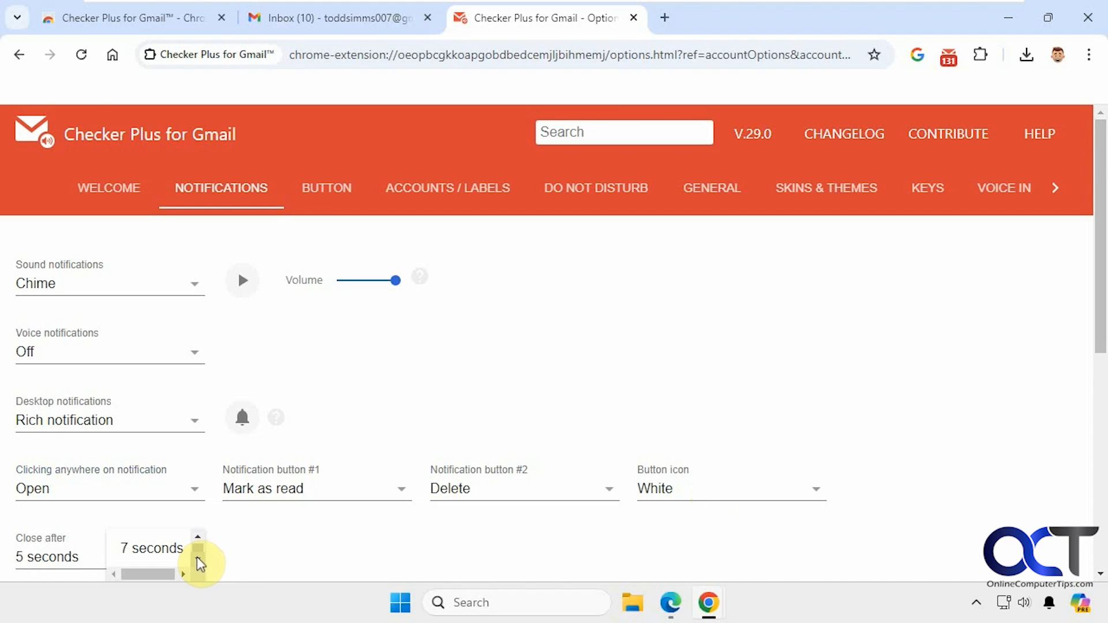
click(180, 559)
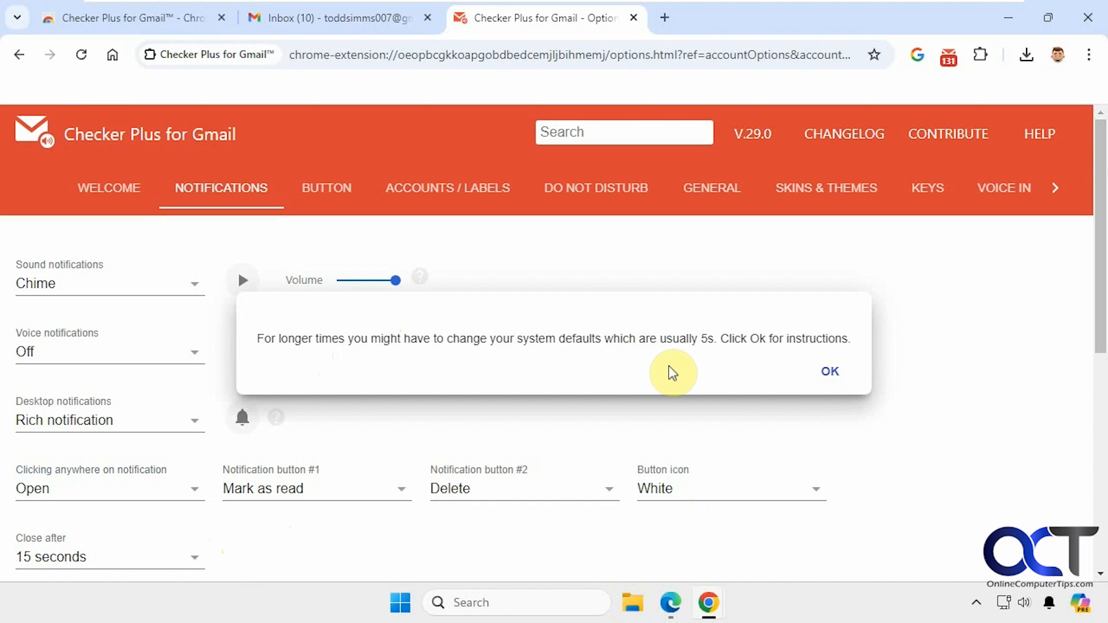
click(831, 374)
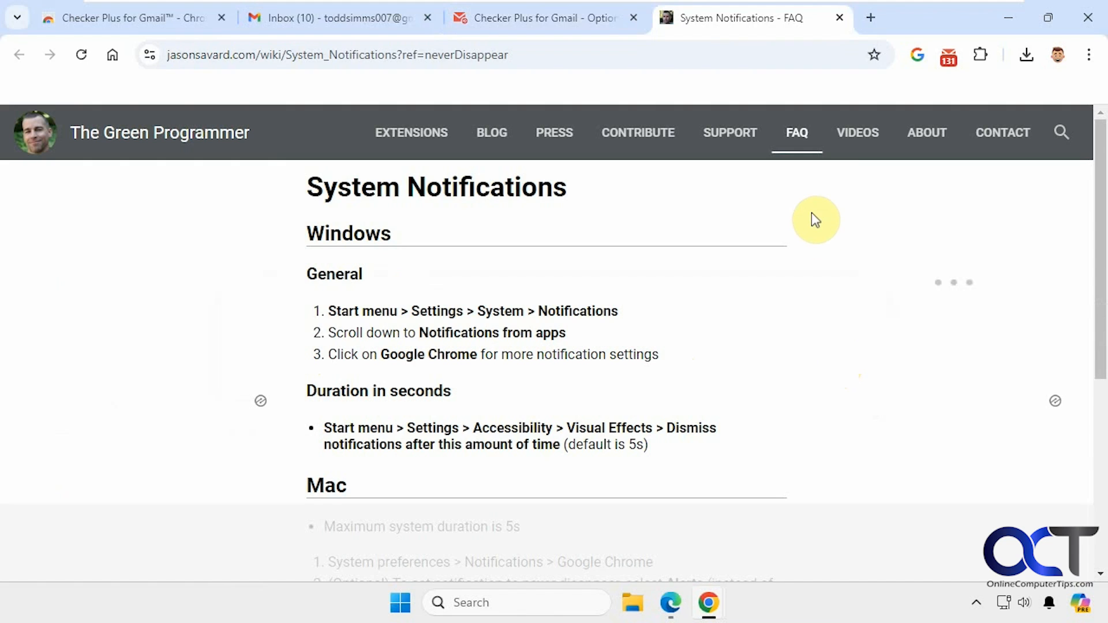
click(839, 17)
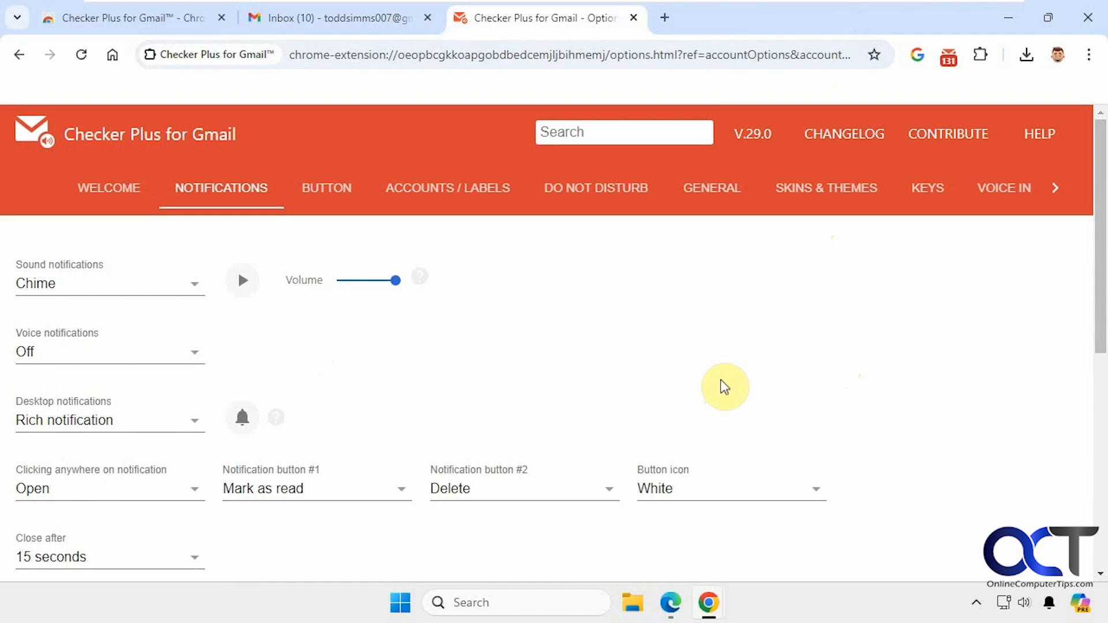
Turn on contact photos for notifications, allow the requested extra permission and dismiss the account access notice
drag(1100, 292, 1104, 392)
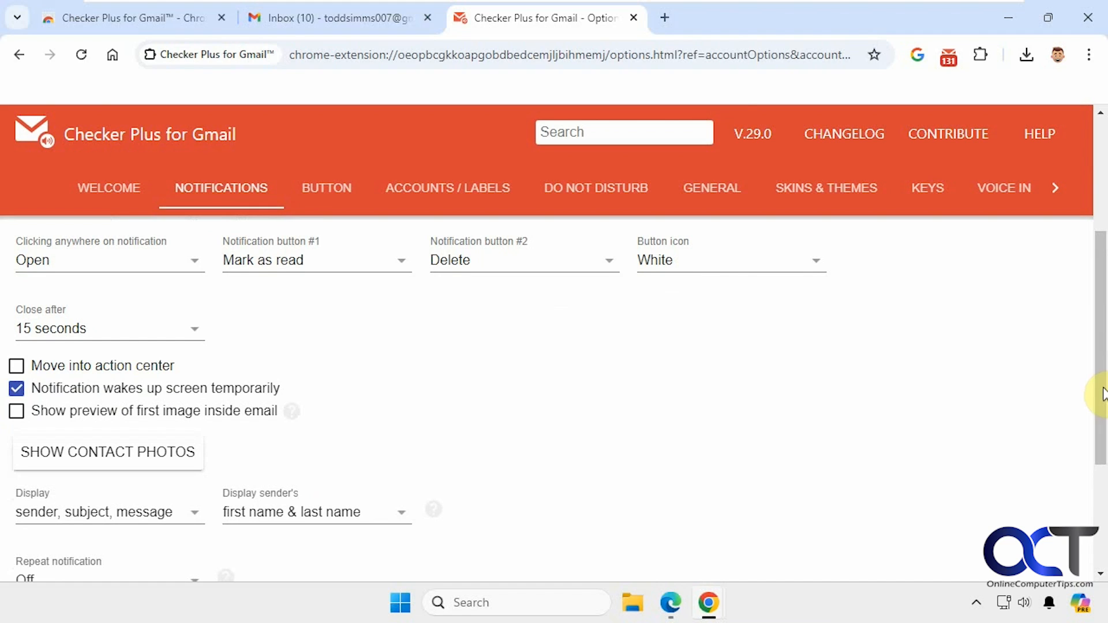
click(166, 452)
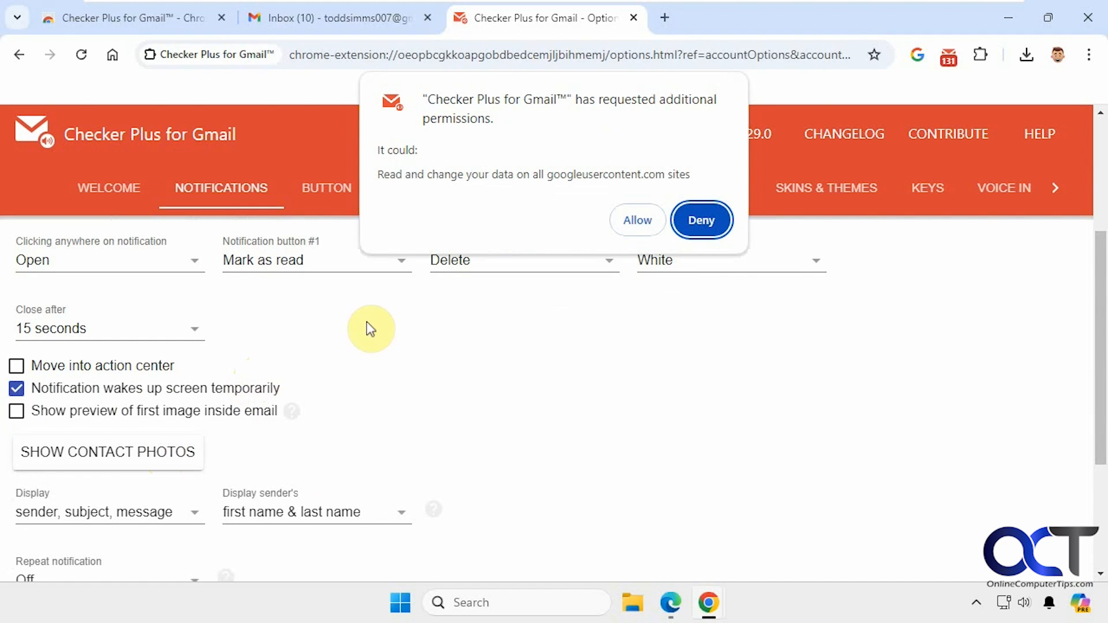
click(641, 222)
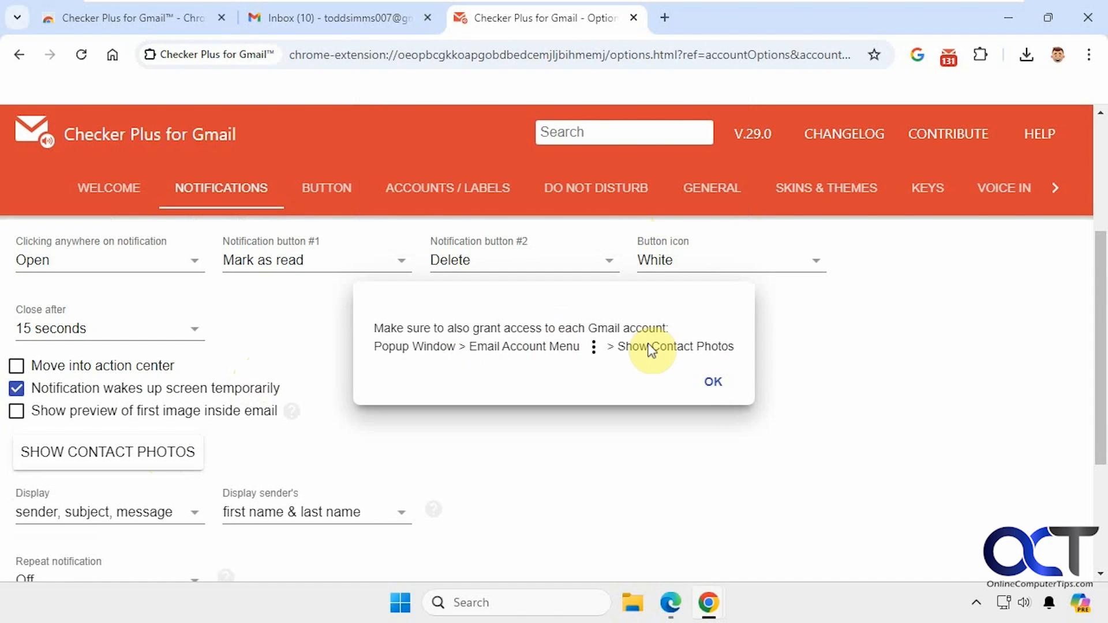
click(713, 382)
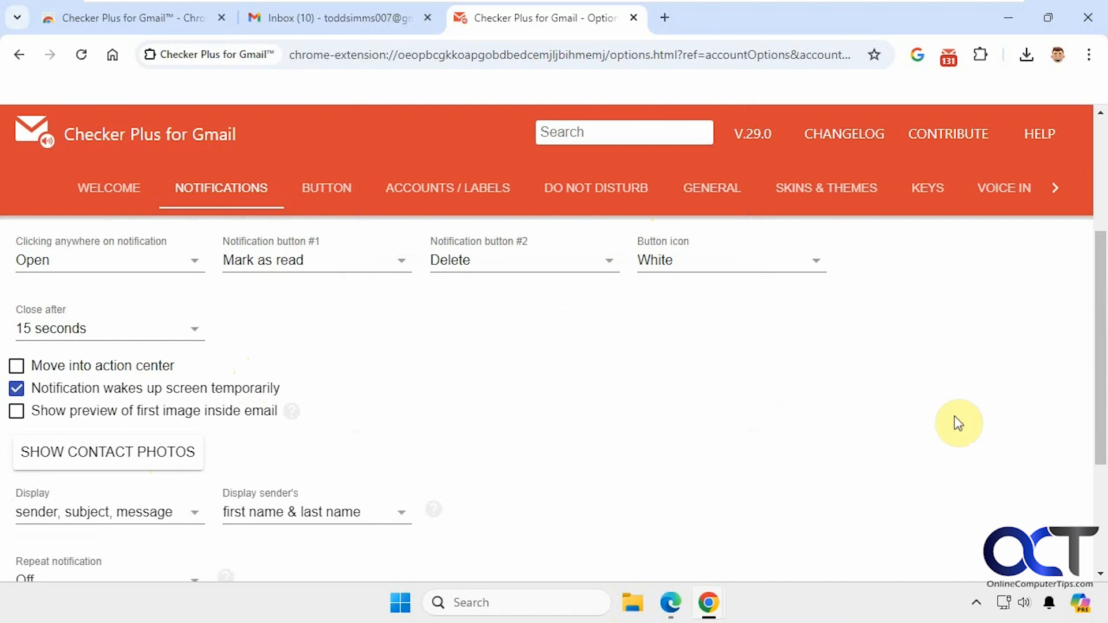
Examine the repeat notification intervals and the remaining notification options
drag(1103, 387, 1101, 448)
click(193, 448)
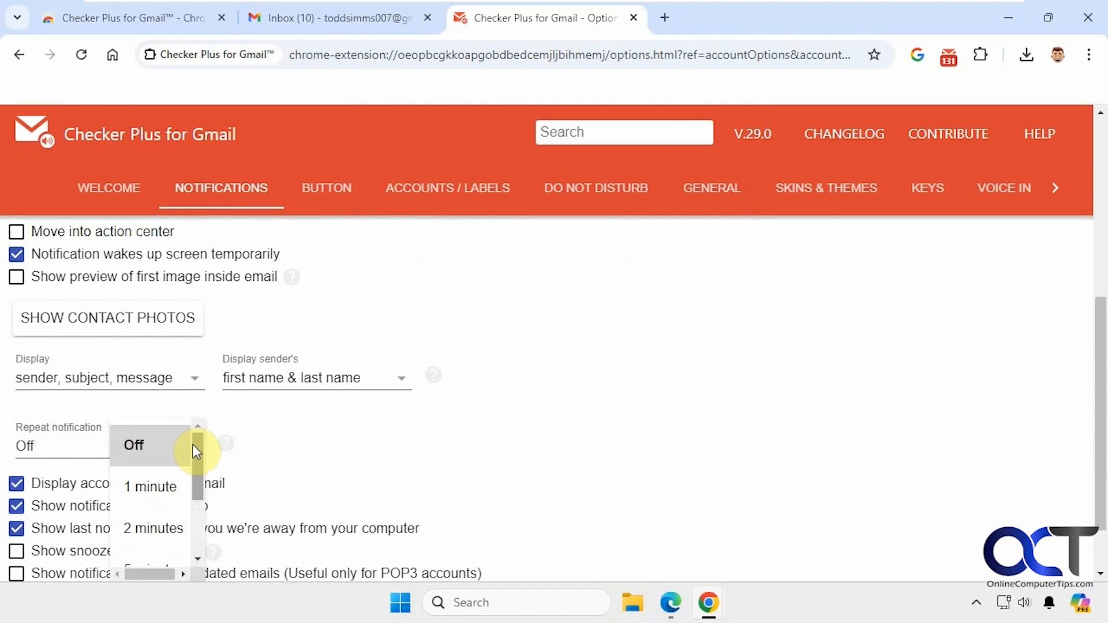
click(386, 450)
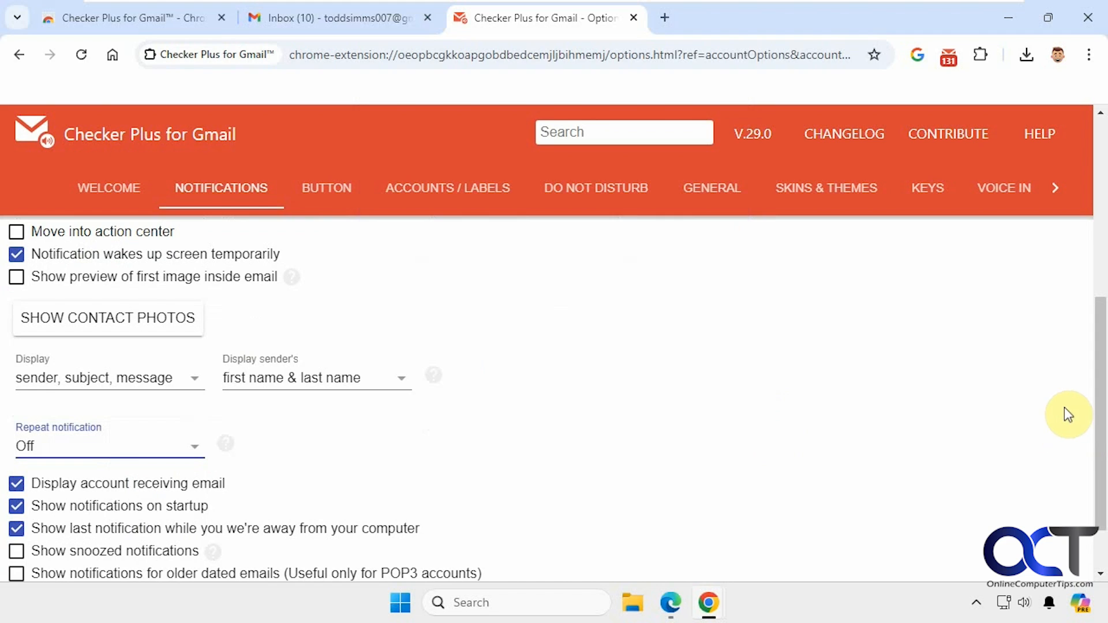
drag(1100, 372, 1103, 428)
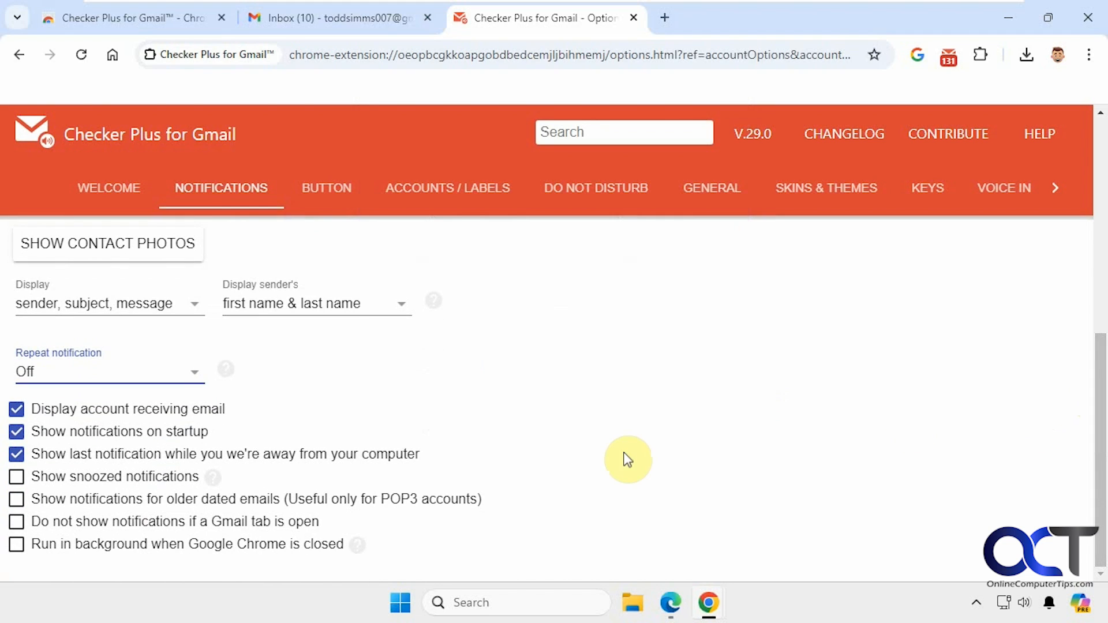
Review the extension button's settings: its icon styles, click actions and the action for no unread email
click(317, 191)
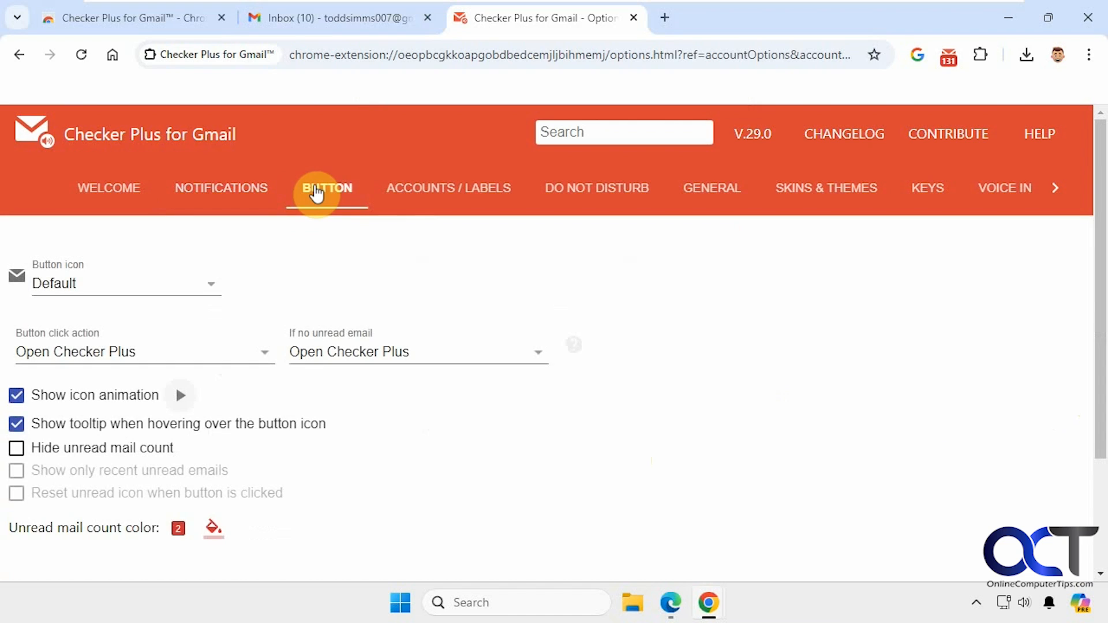
click(212, 291)
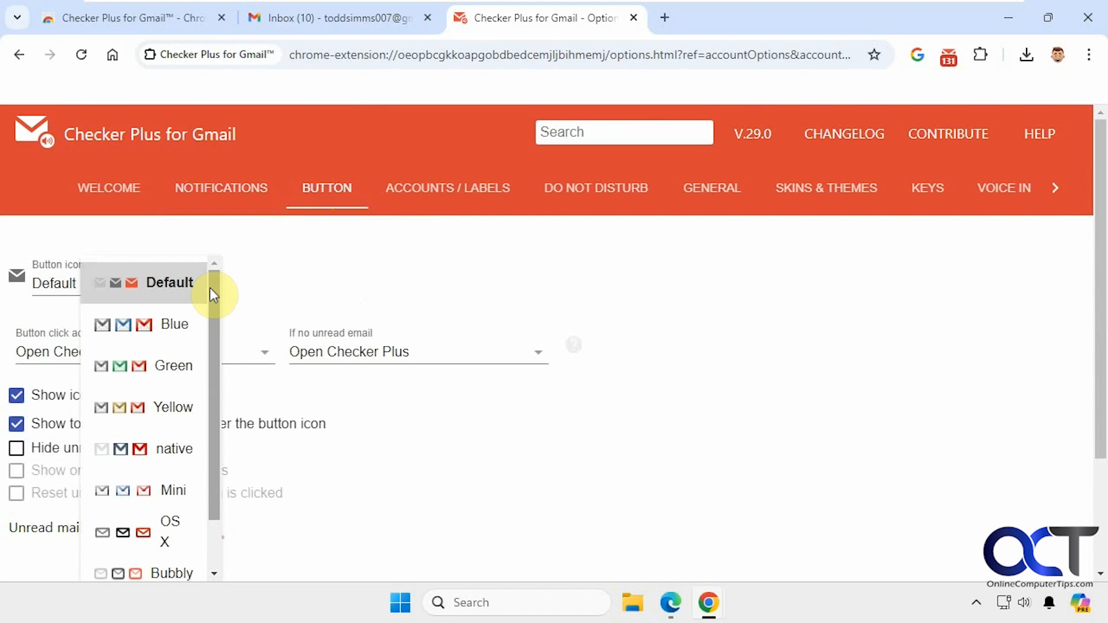
click(844, 407)
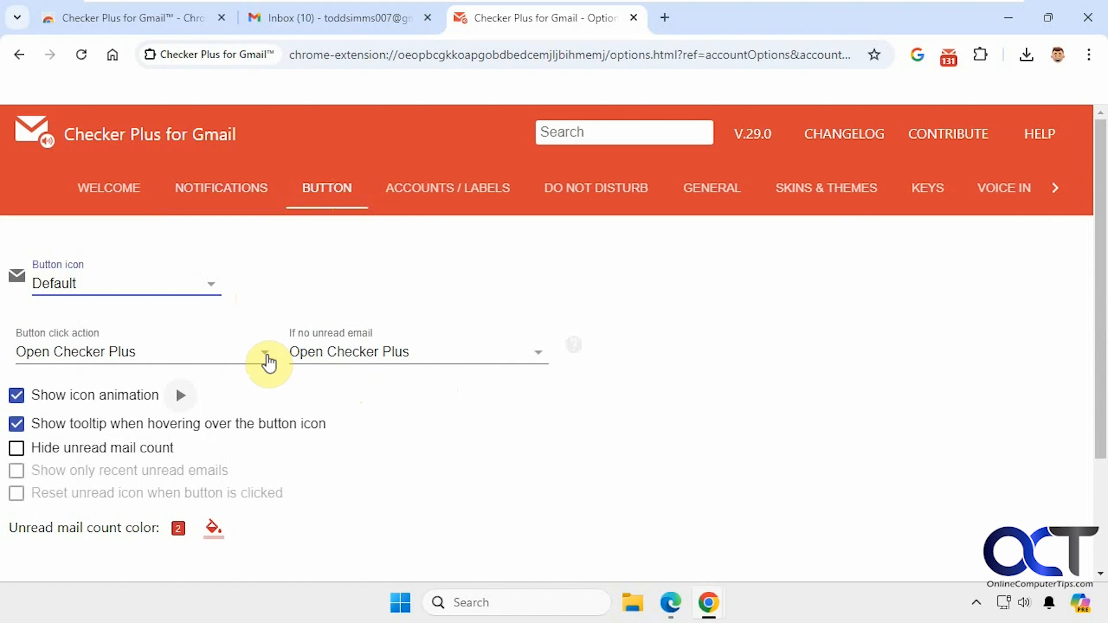
click(266, 355)
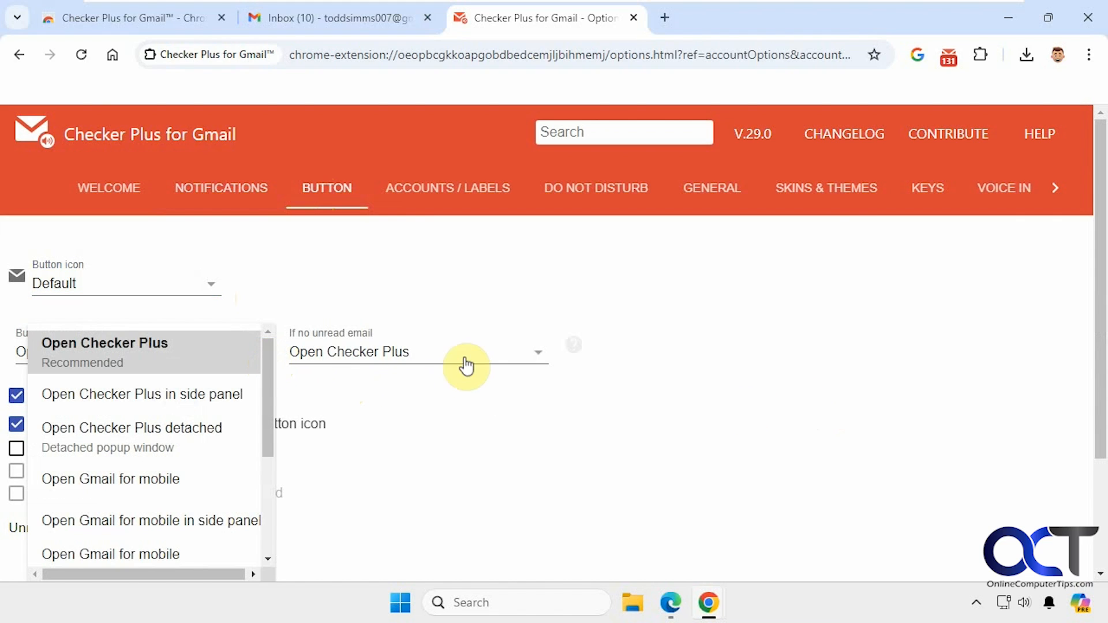
click(568, 400)
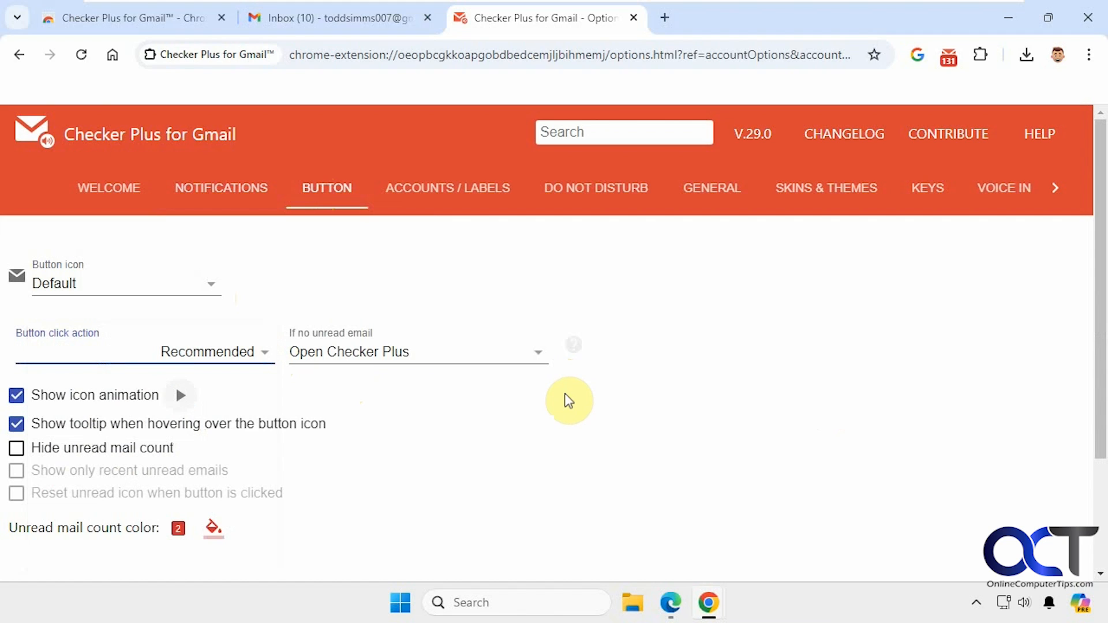
click(541, 359)
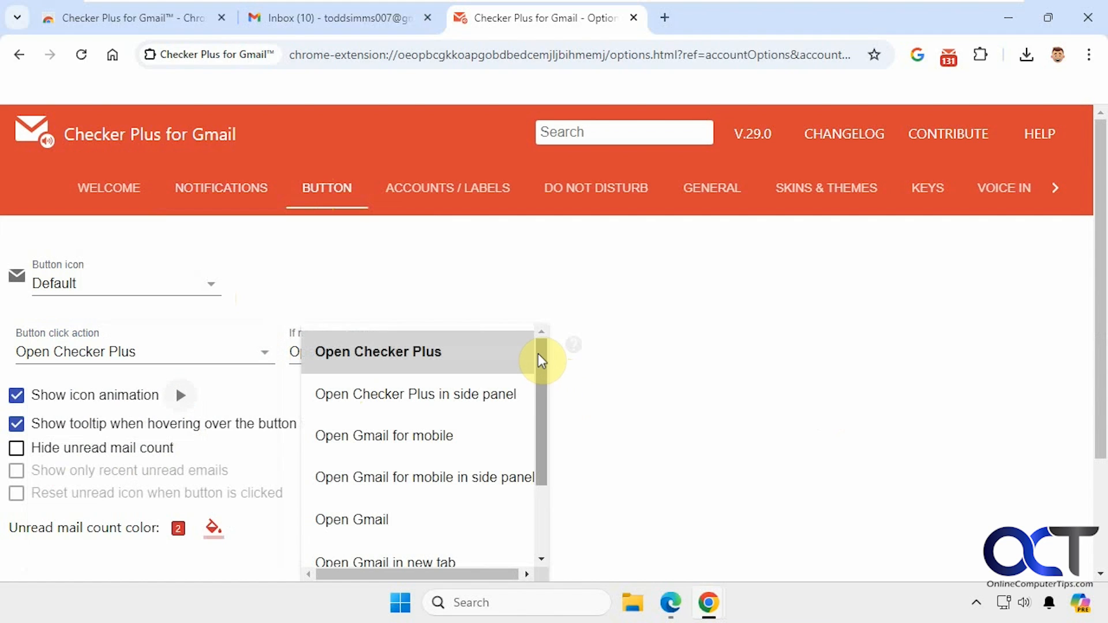
click(732, 398)
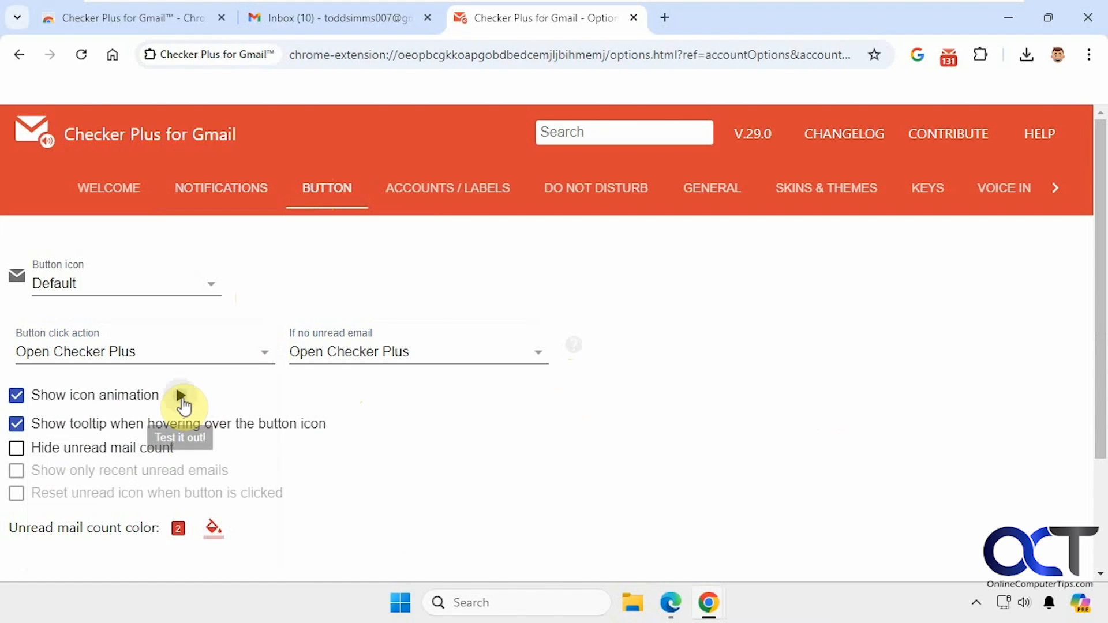
Test the extension button's icon animation twice and dismiss the message each time
click(181, 397)
click(633, 374)
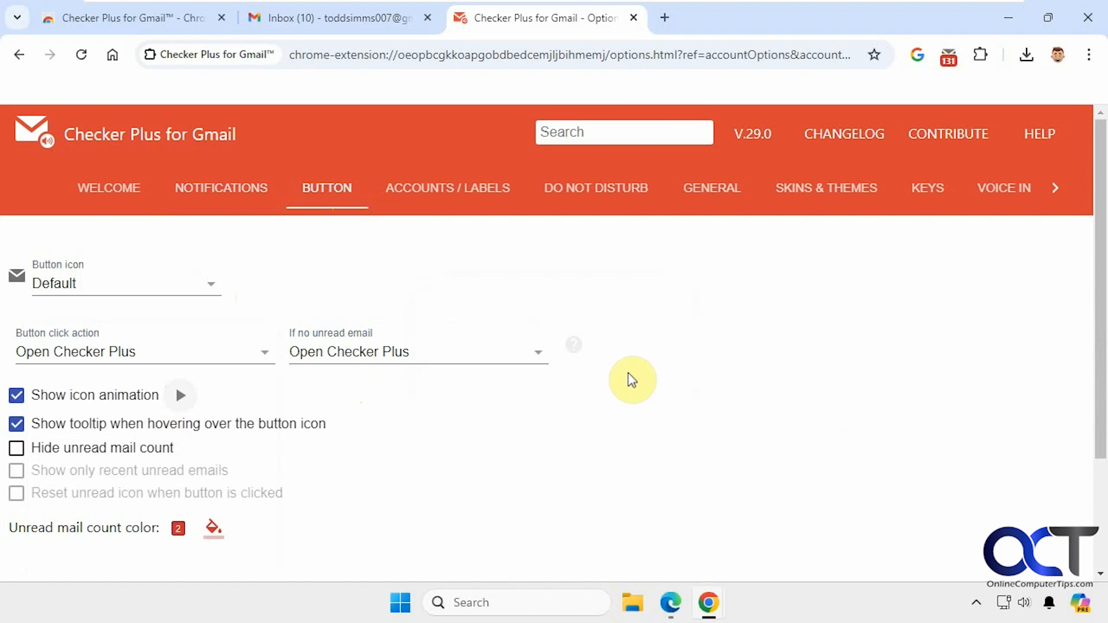
click(180, 397)
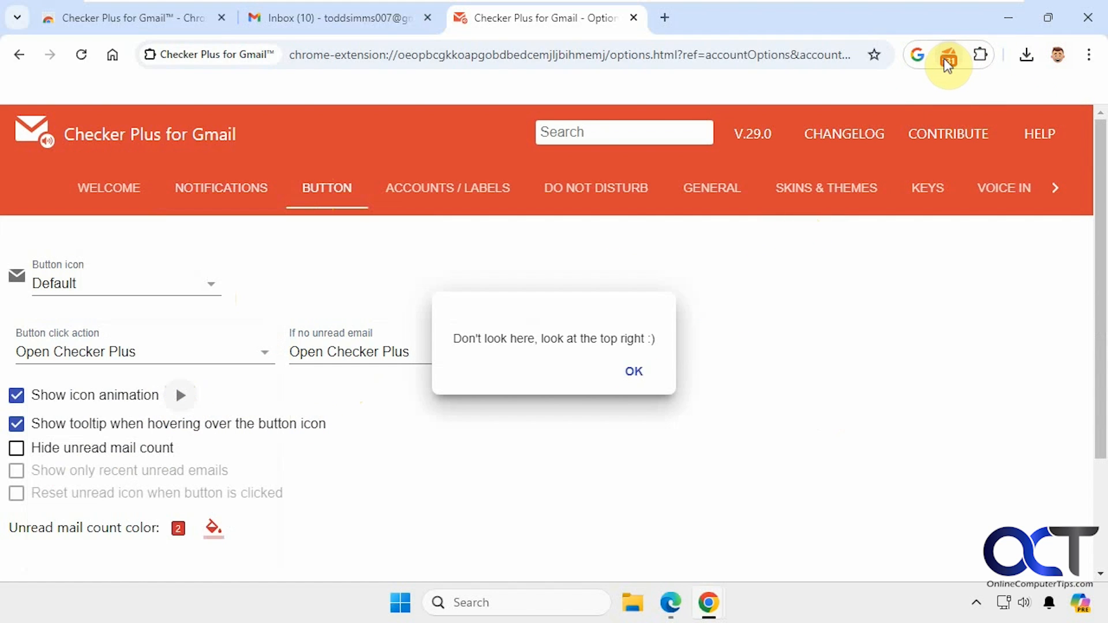
click(643, 370)
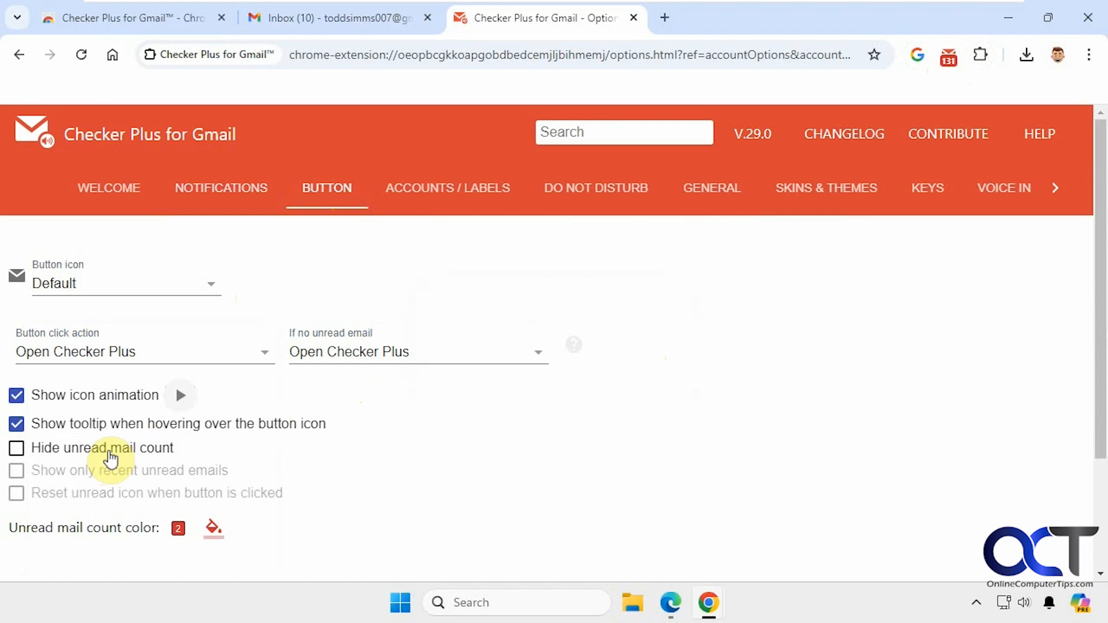
Test hiding the unread mail count on the extension button and turn the option back off
click(111, 460)
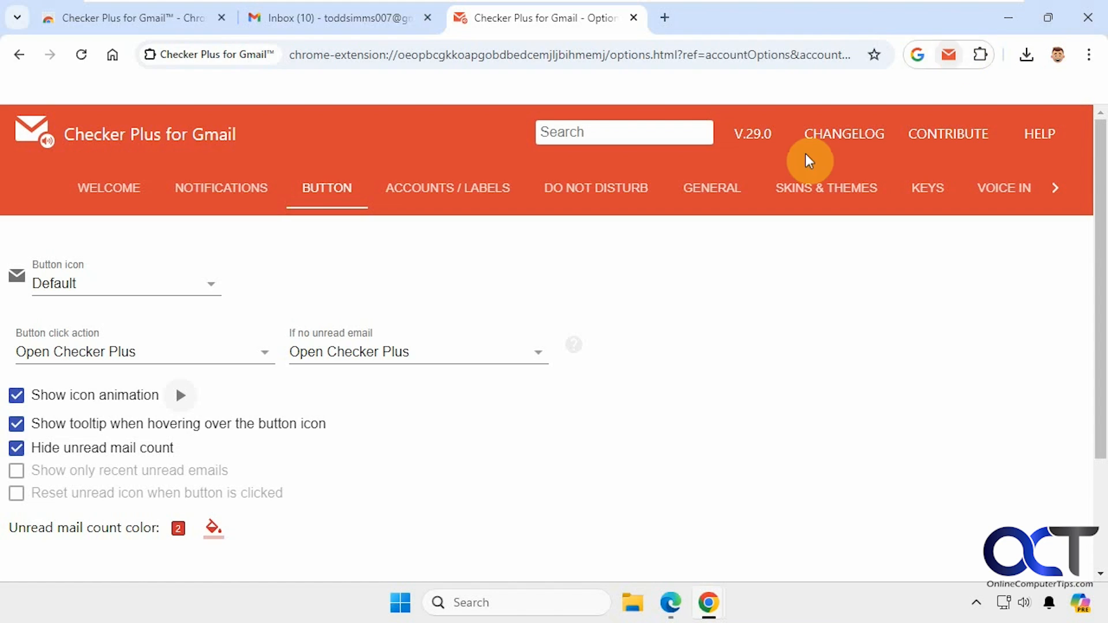
click(104, 455)
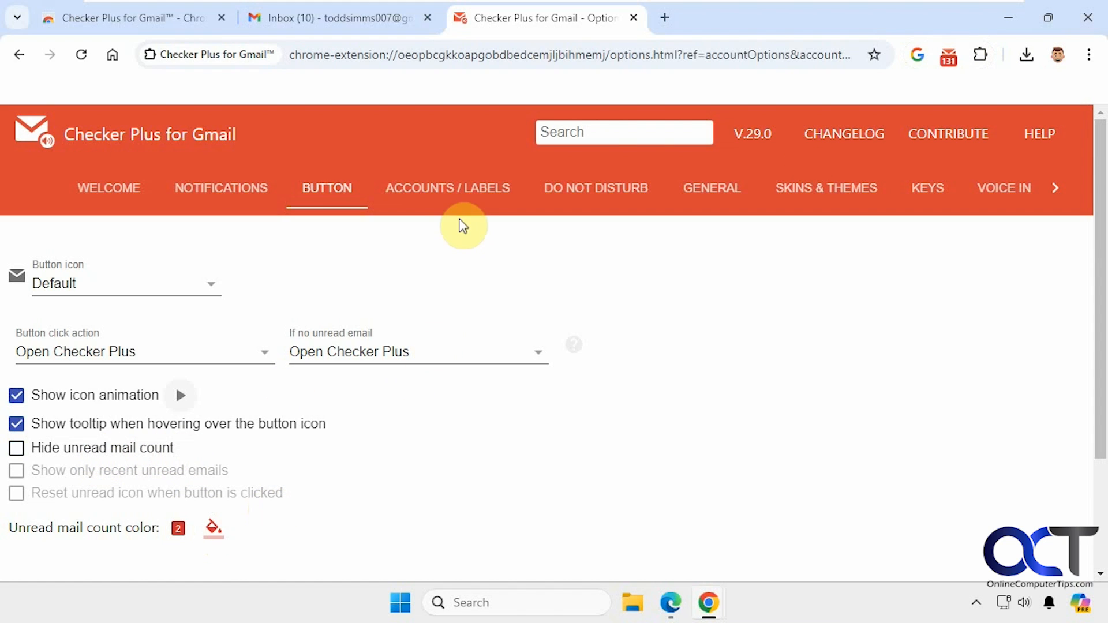
Review the accounts and labels settings: polling intervals, the label to open, and the system labels, categories and custom labels
click(458, 197)
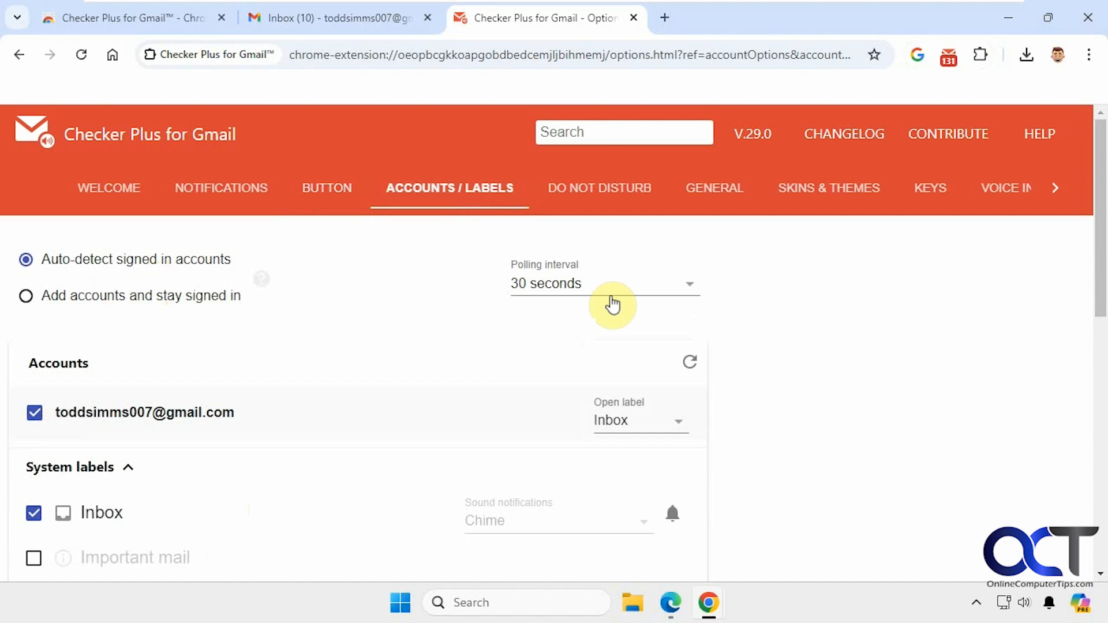
click(694, 289)
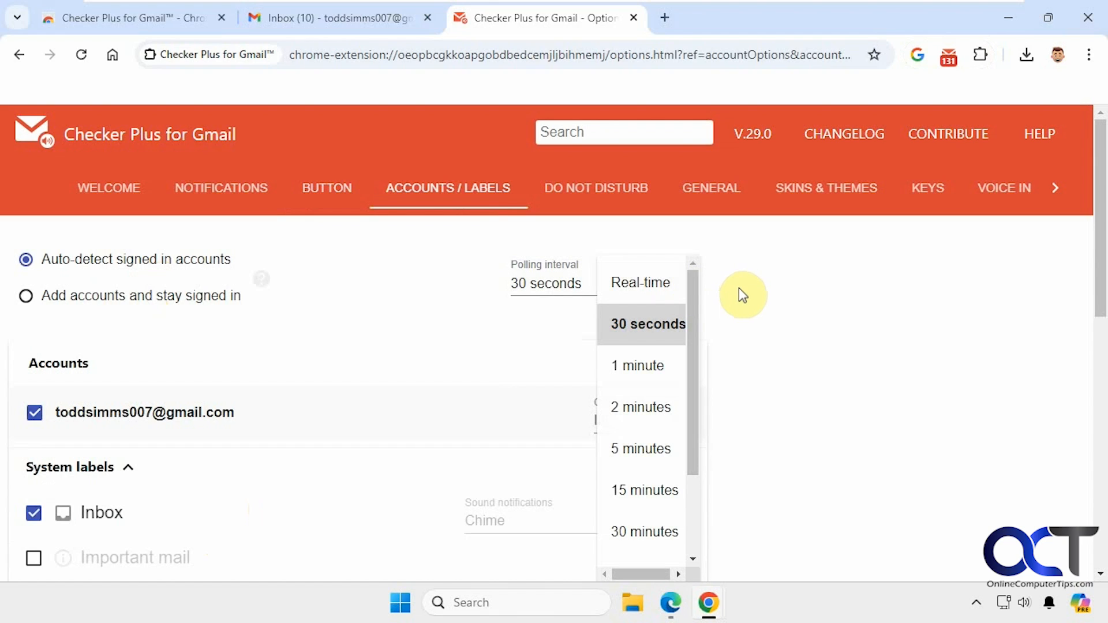
click(761, 293)
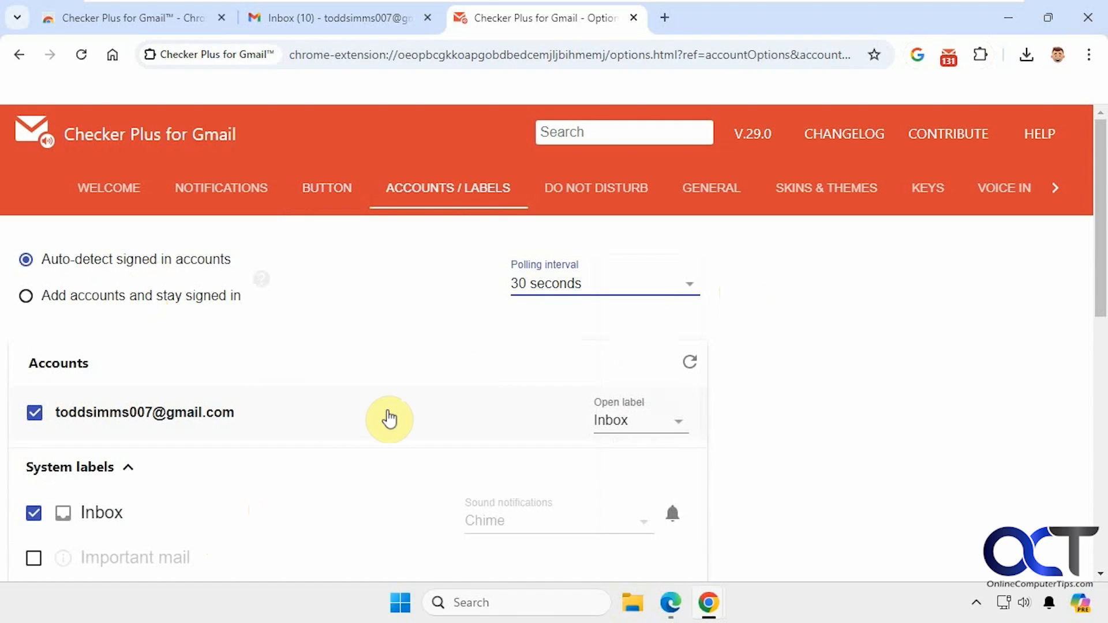
click(681, 425)
click(796, 411)
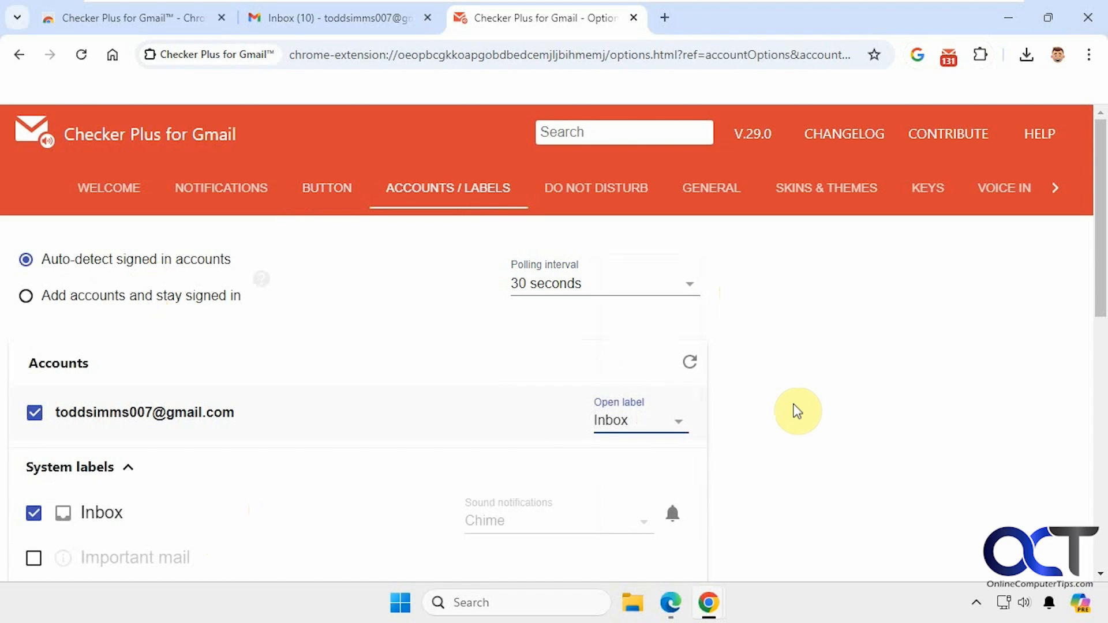
scroll(794, 411, down, 3)
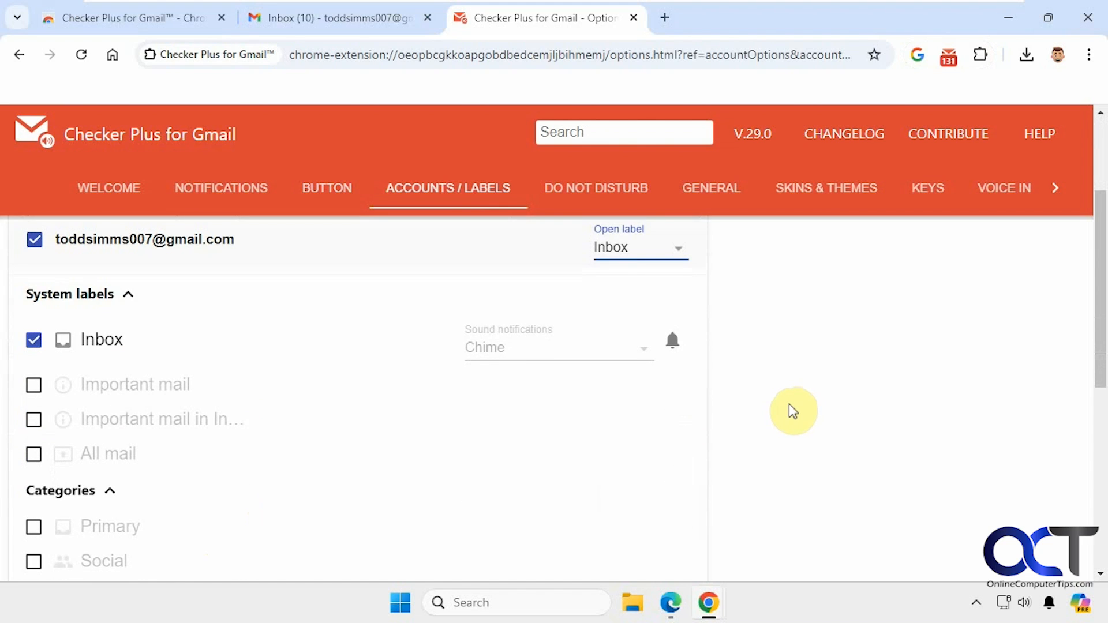
scroll(793, 411, down, 5)
scroll(789, 411, down, 3)
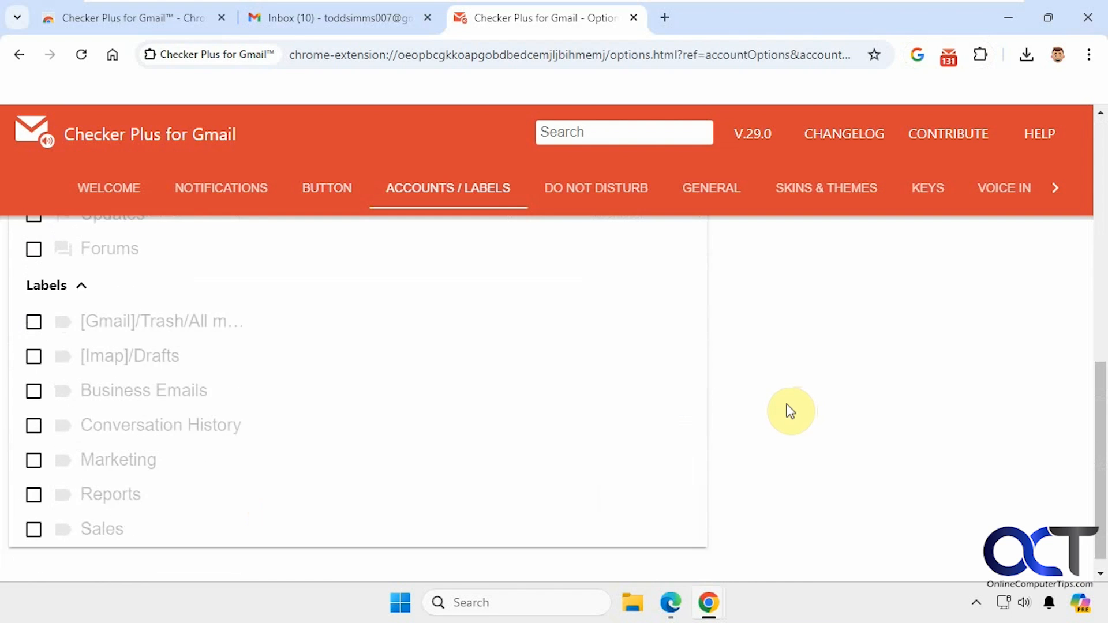
scroll(785, 408, up, 10)
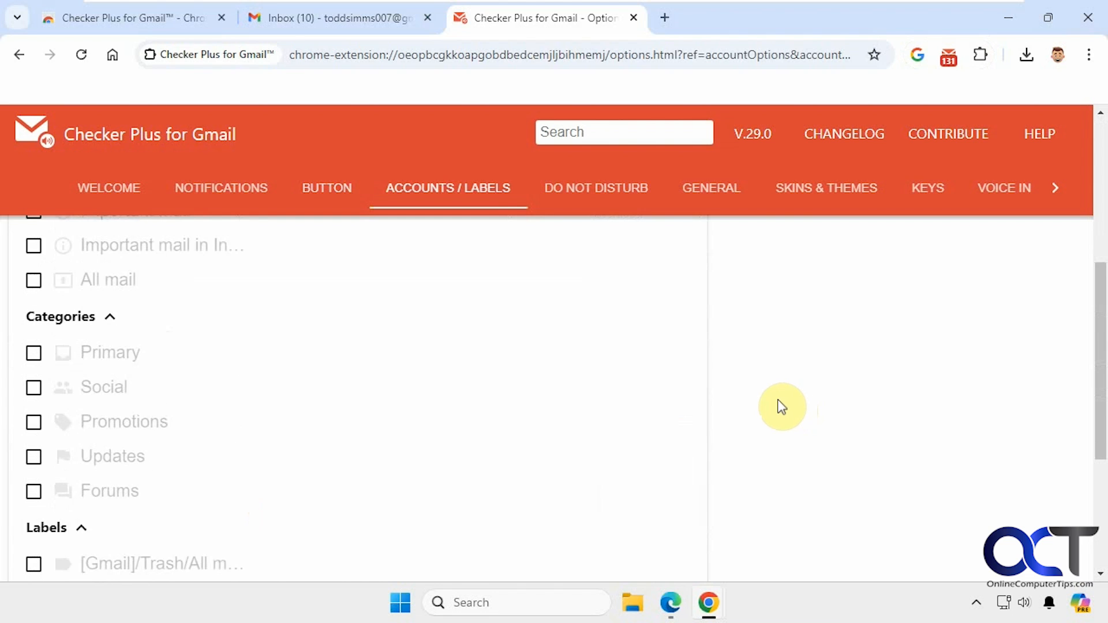
Review the Do Not Disturb, General, Skins & Themes, Keys and Voice Input settings and return to the Welcome page
click(600, 193)
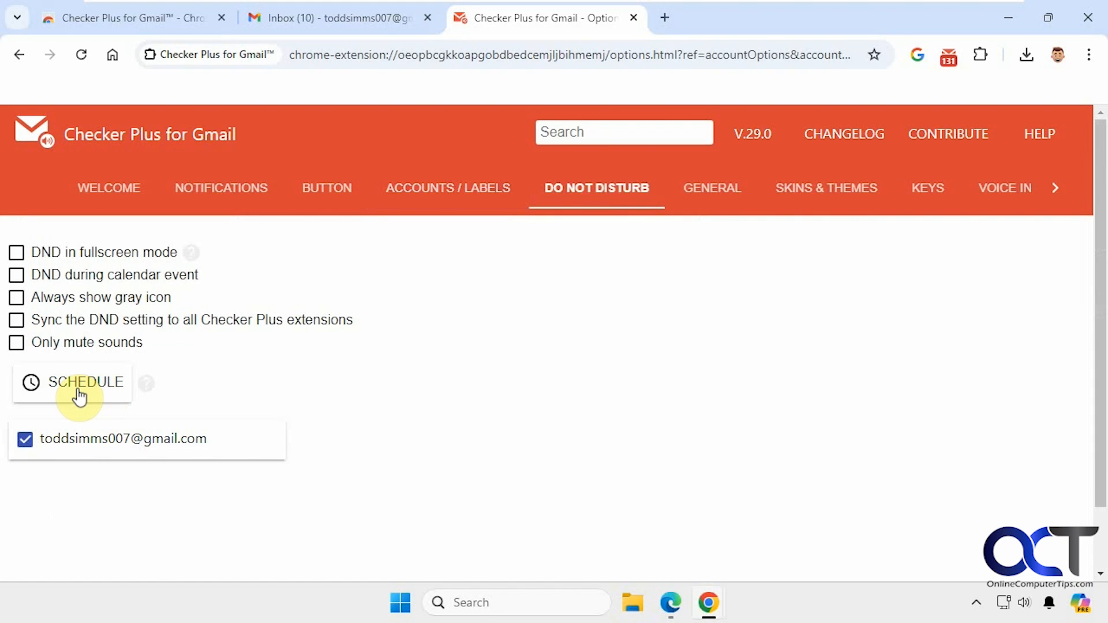
click(702, 199)
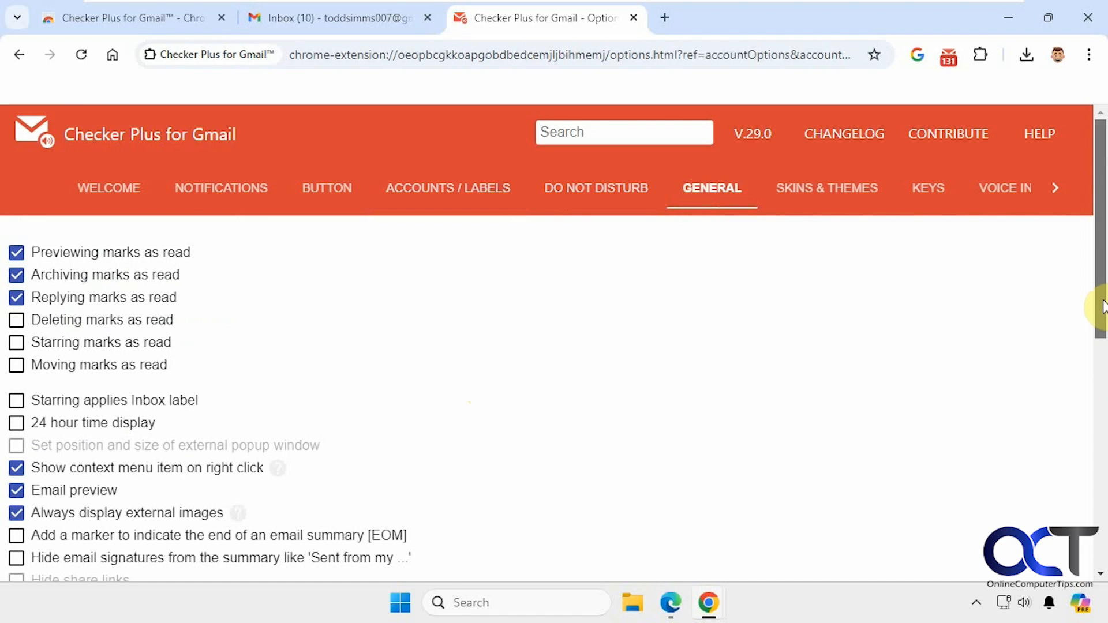
drag(1104, 291, 1090, 254)
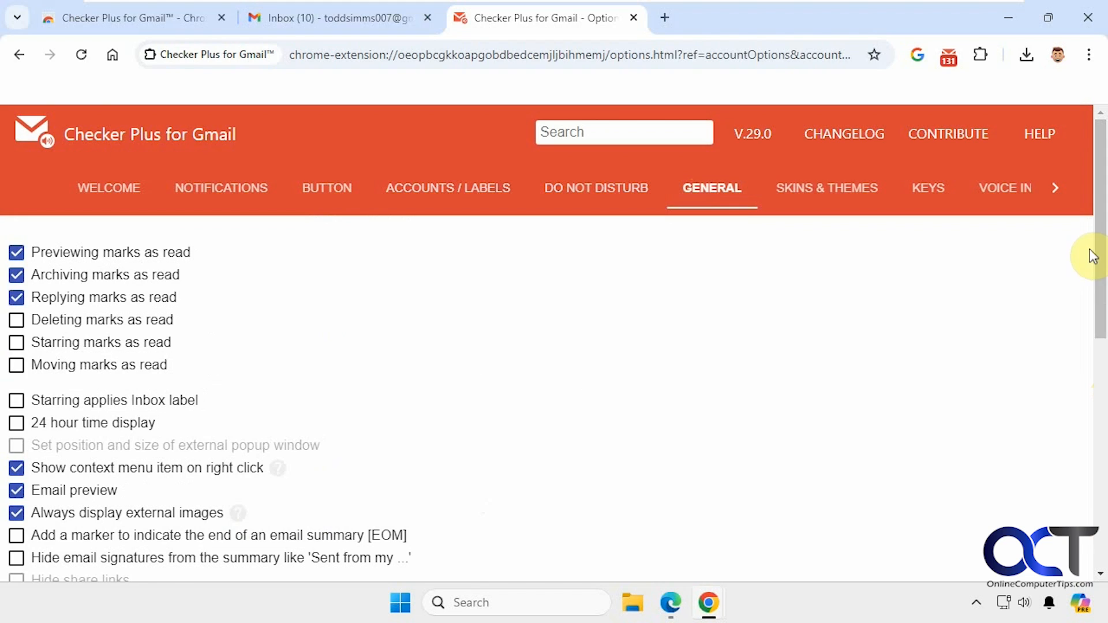
click(827, 200)
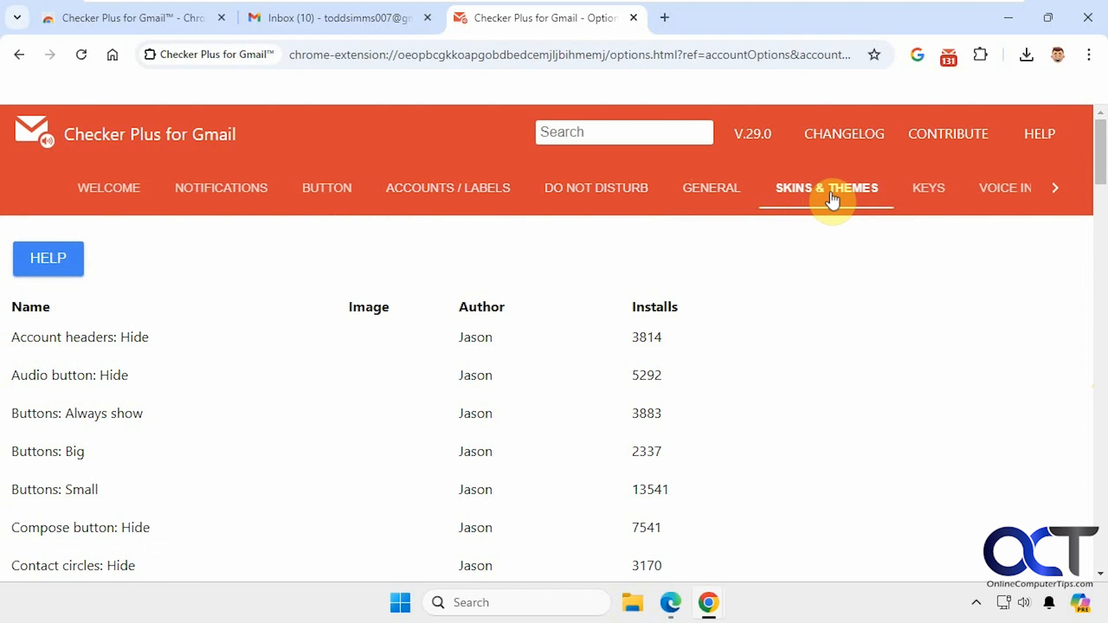
click(929, 198)
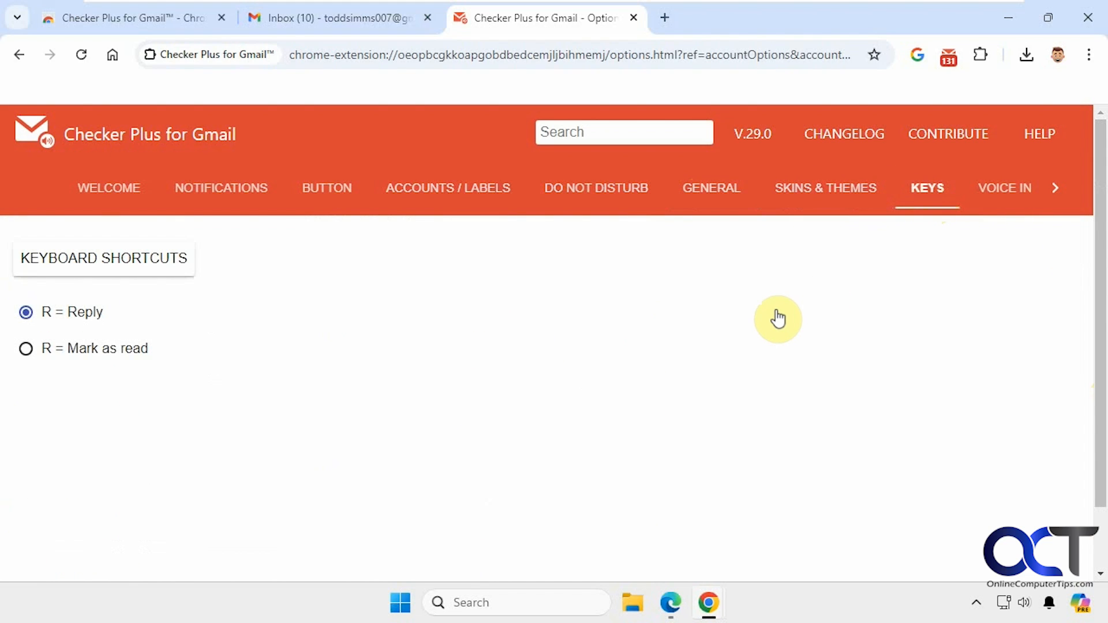
click(1025, 189)
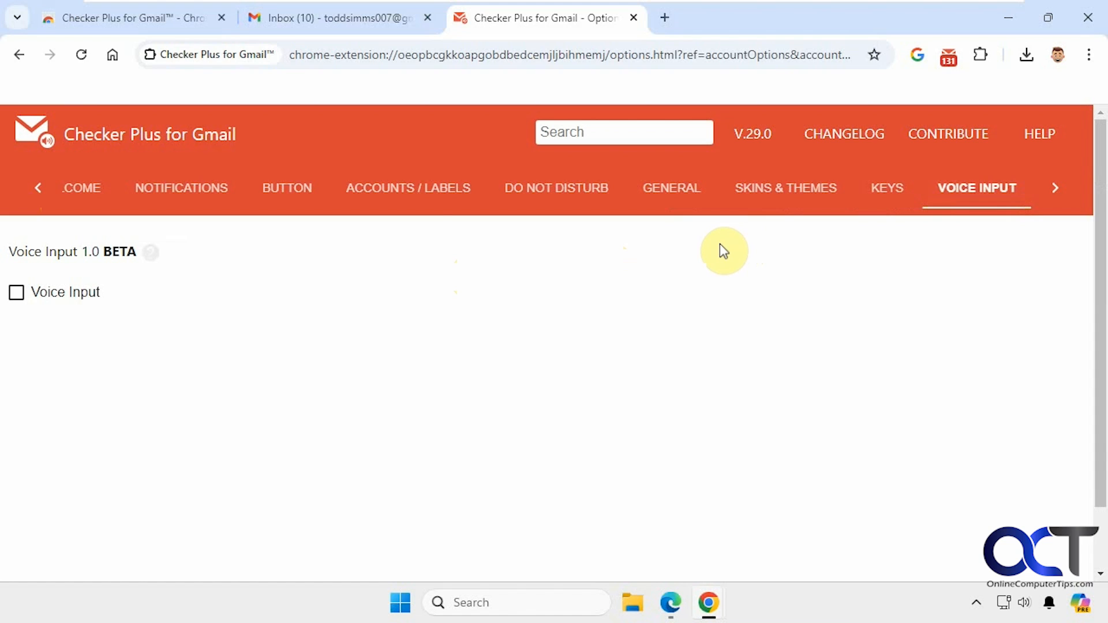
click(79, 189)
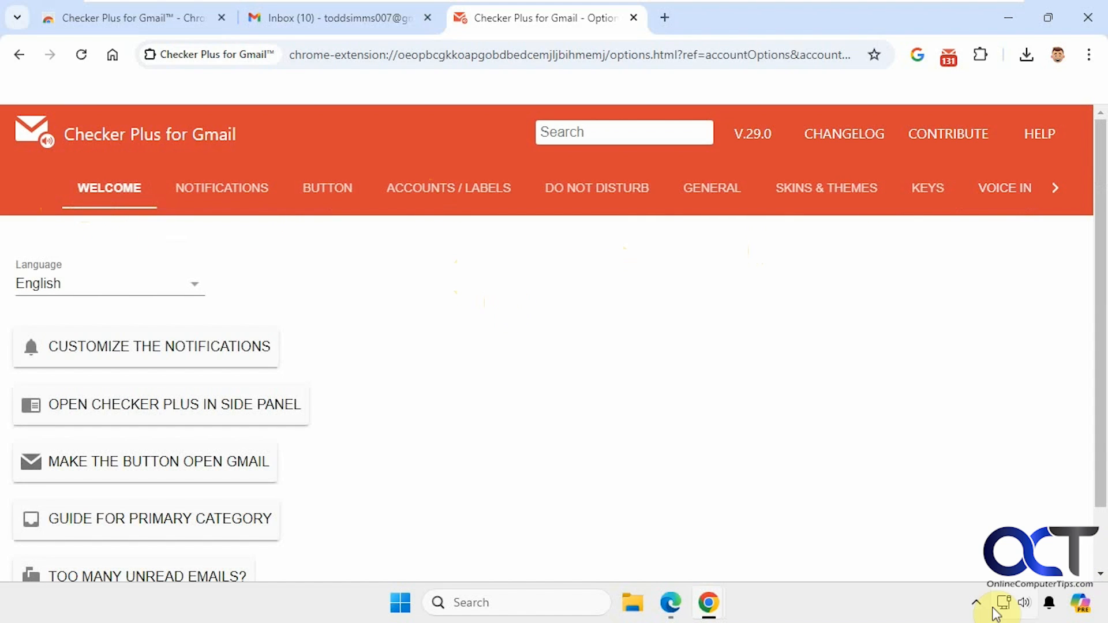
Switch to Gmail in Microsoft Edge and start a new message addressed to the monitored account's contact
click(670, 602)
click(86, 148)
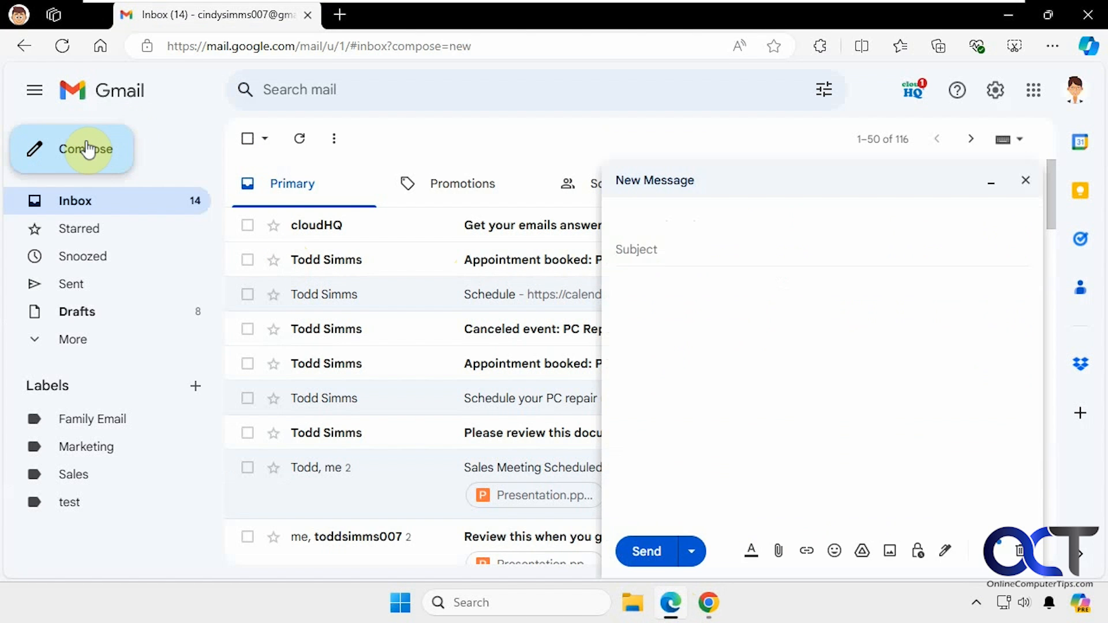
click(649, 220)
text(t)
click(714, 255)
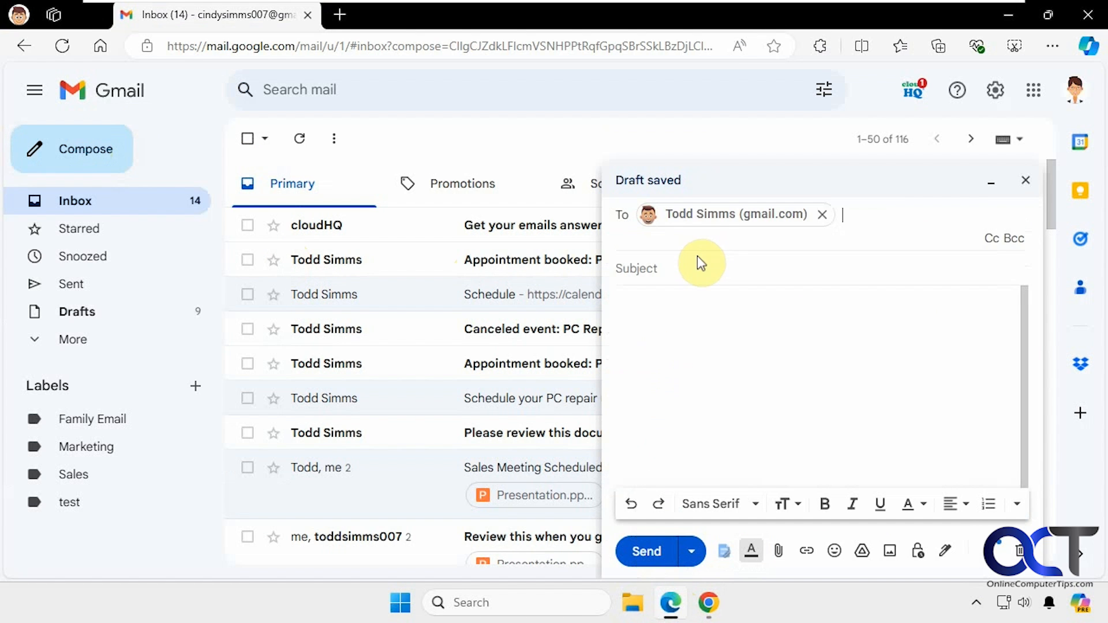
Give the email the subject "Notification test" and the body "This is only a test", and send it
click(698, 253)
text(Noti)
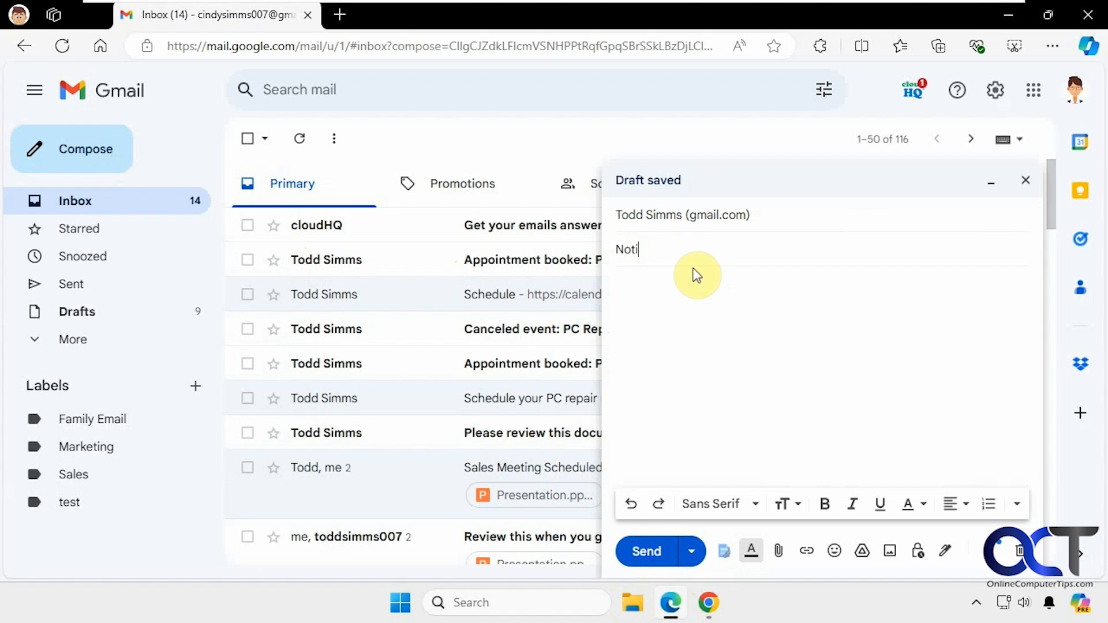
text(fication test)
key(Tab)
text(This is only a test)
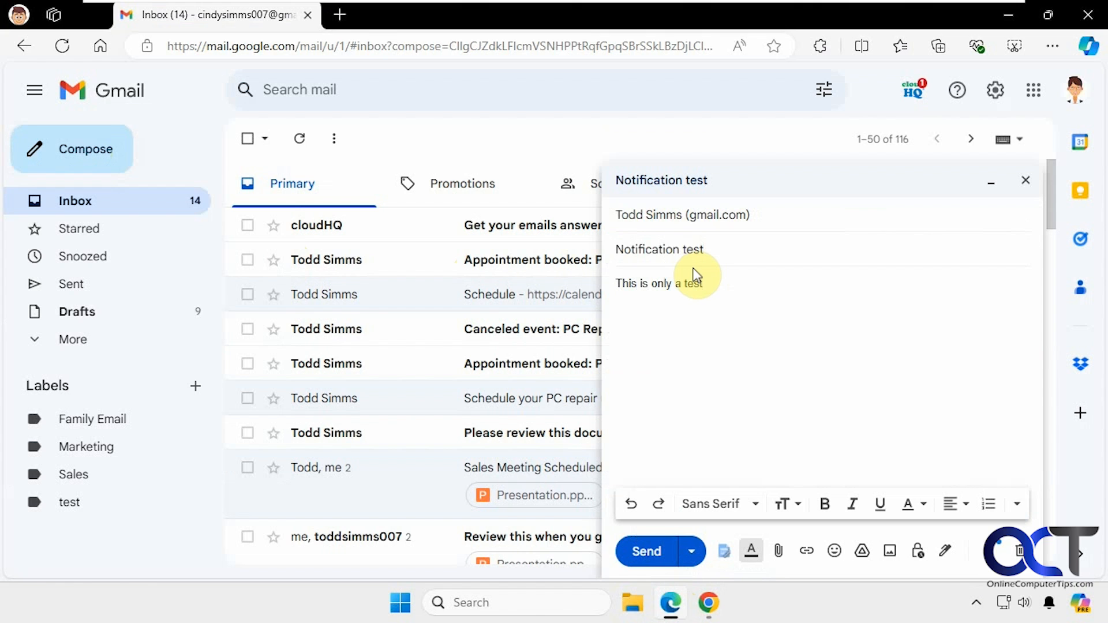
click(647, 551)
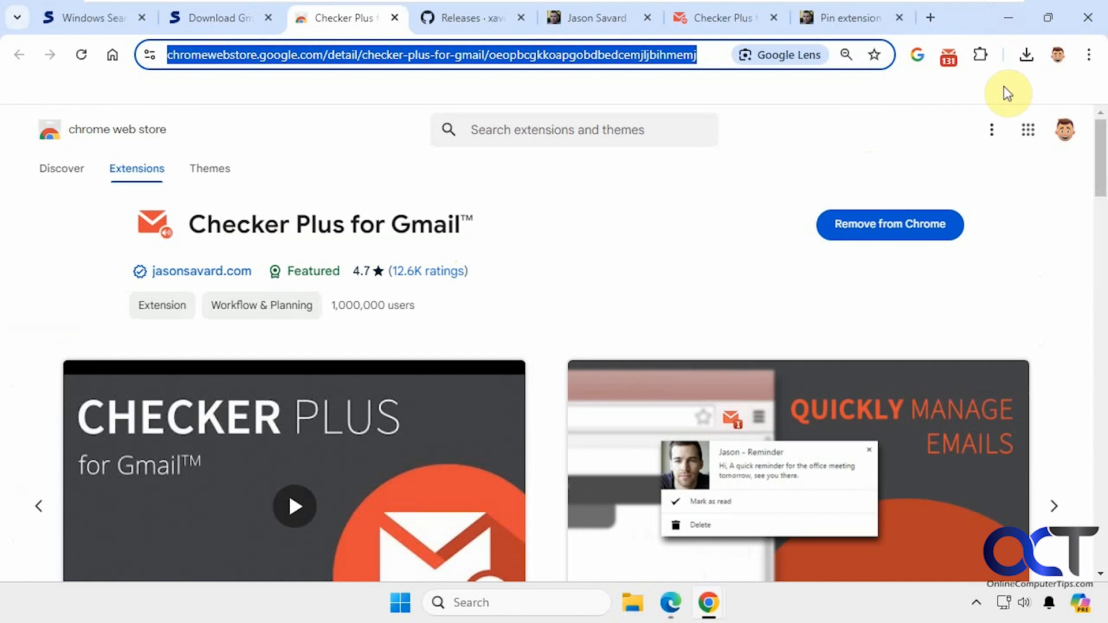
Minimize the browser to the desktop and check the options of the test email's notification
click(1007, 18)
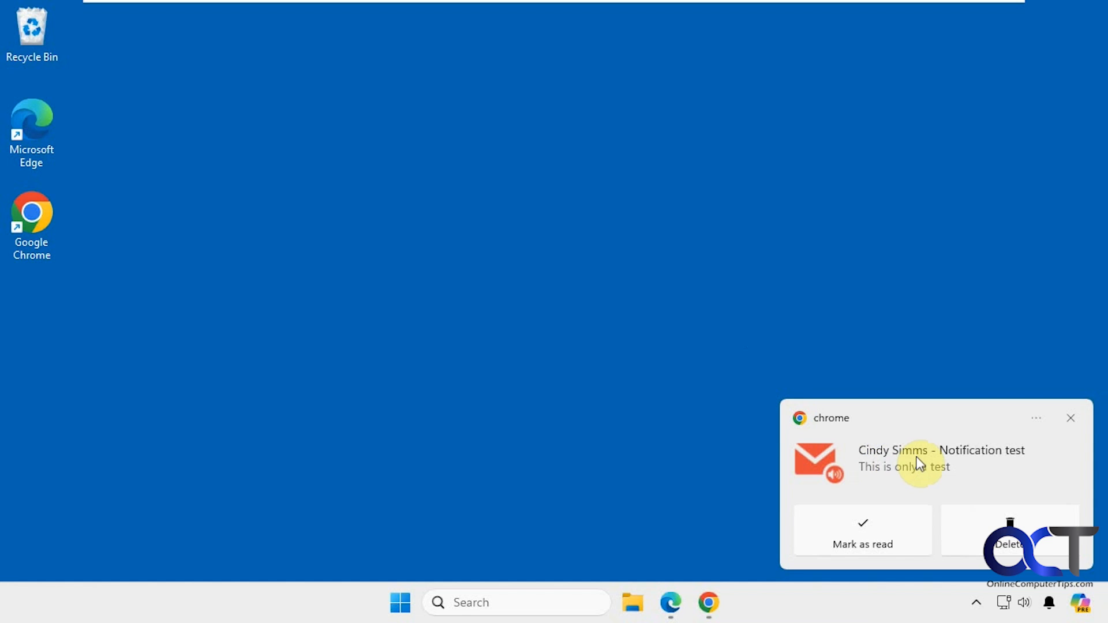
click(1037, 418)
click(1038, 418)
click(951, 454)
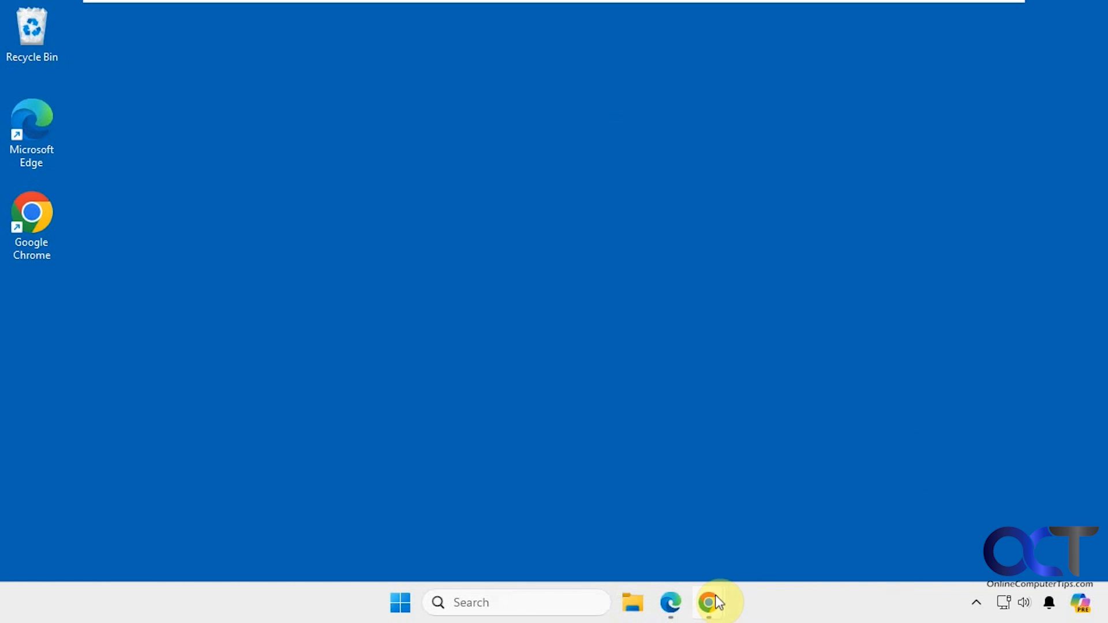
Switch back to the Chrome options window, read the "Notification test" email in the Checker Plus popup and close the popup
mouse_move(713, 601)
click(774, 546)
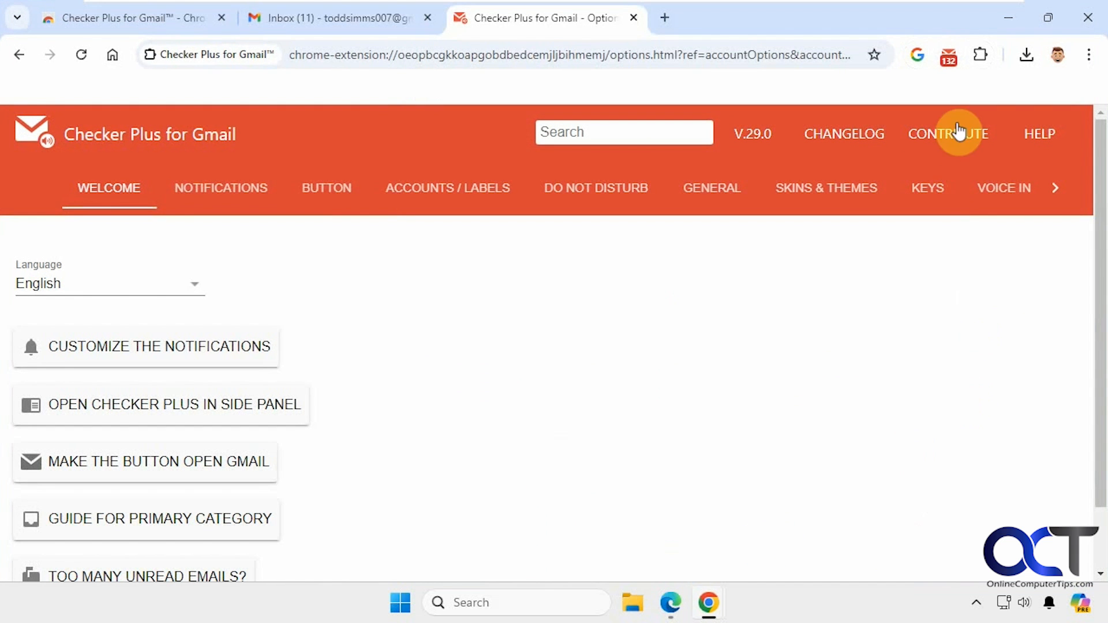
click(949, 64)
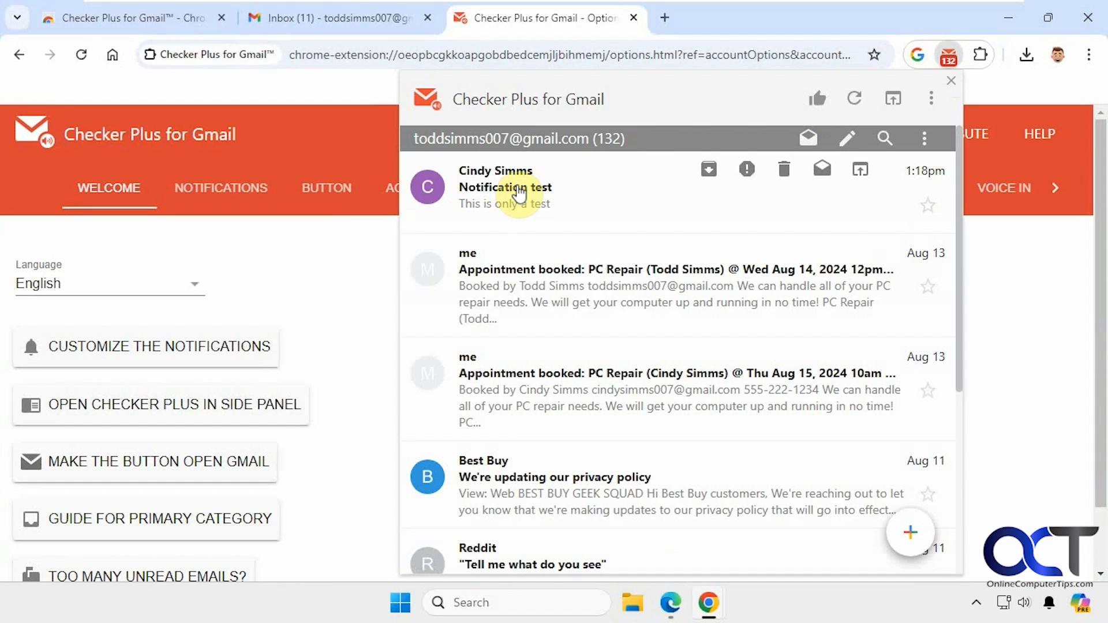
click(519, 194)
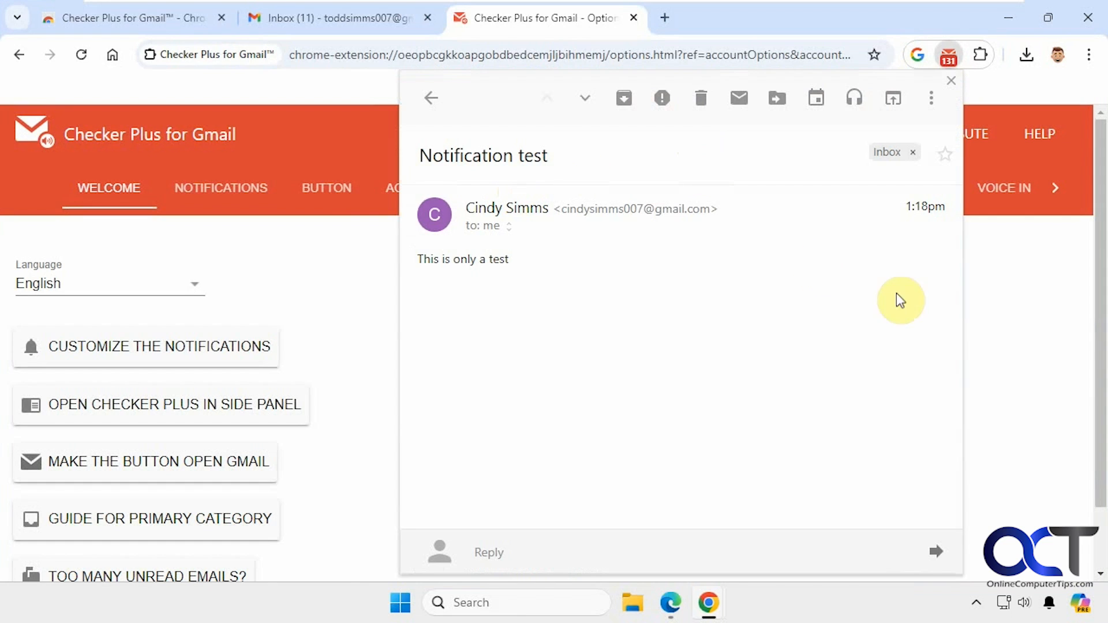
click(1094, 311)
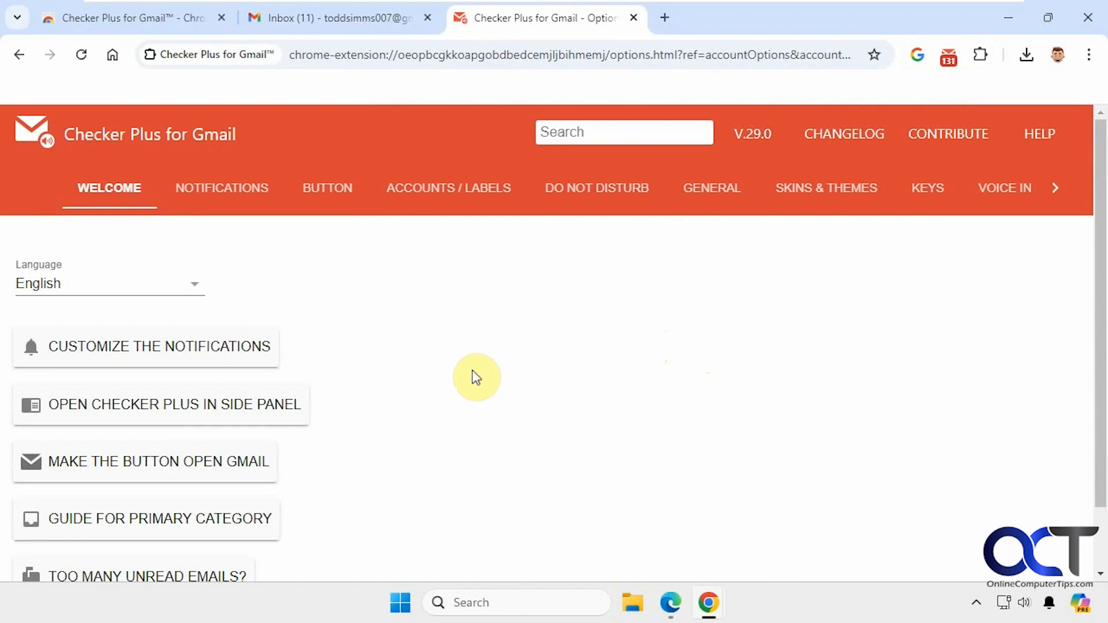